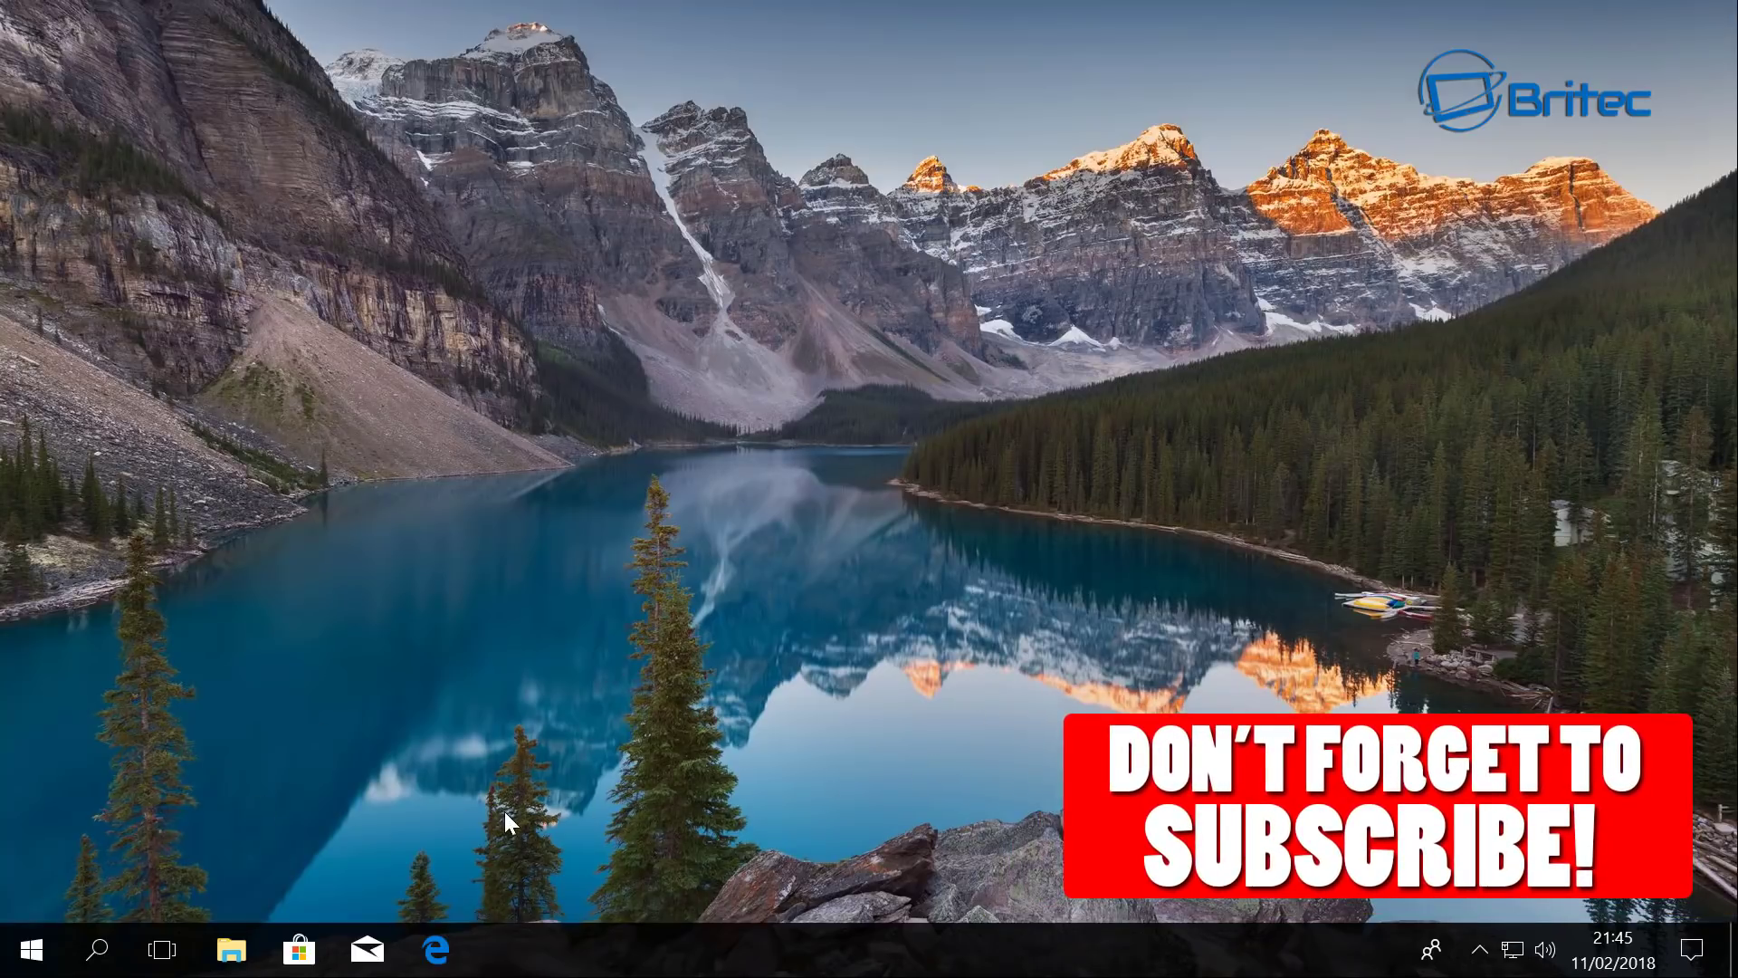
Check the drives available on This PC in File Explorer, including the Backup (E:) drive.
{"action": "left_click", "coordinate": [231, 949]}
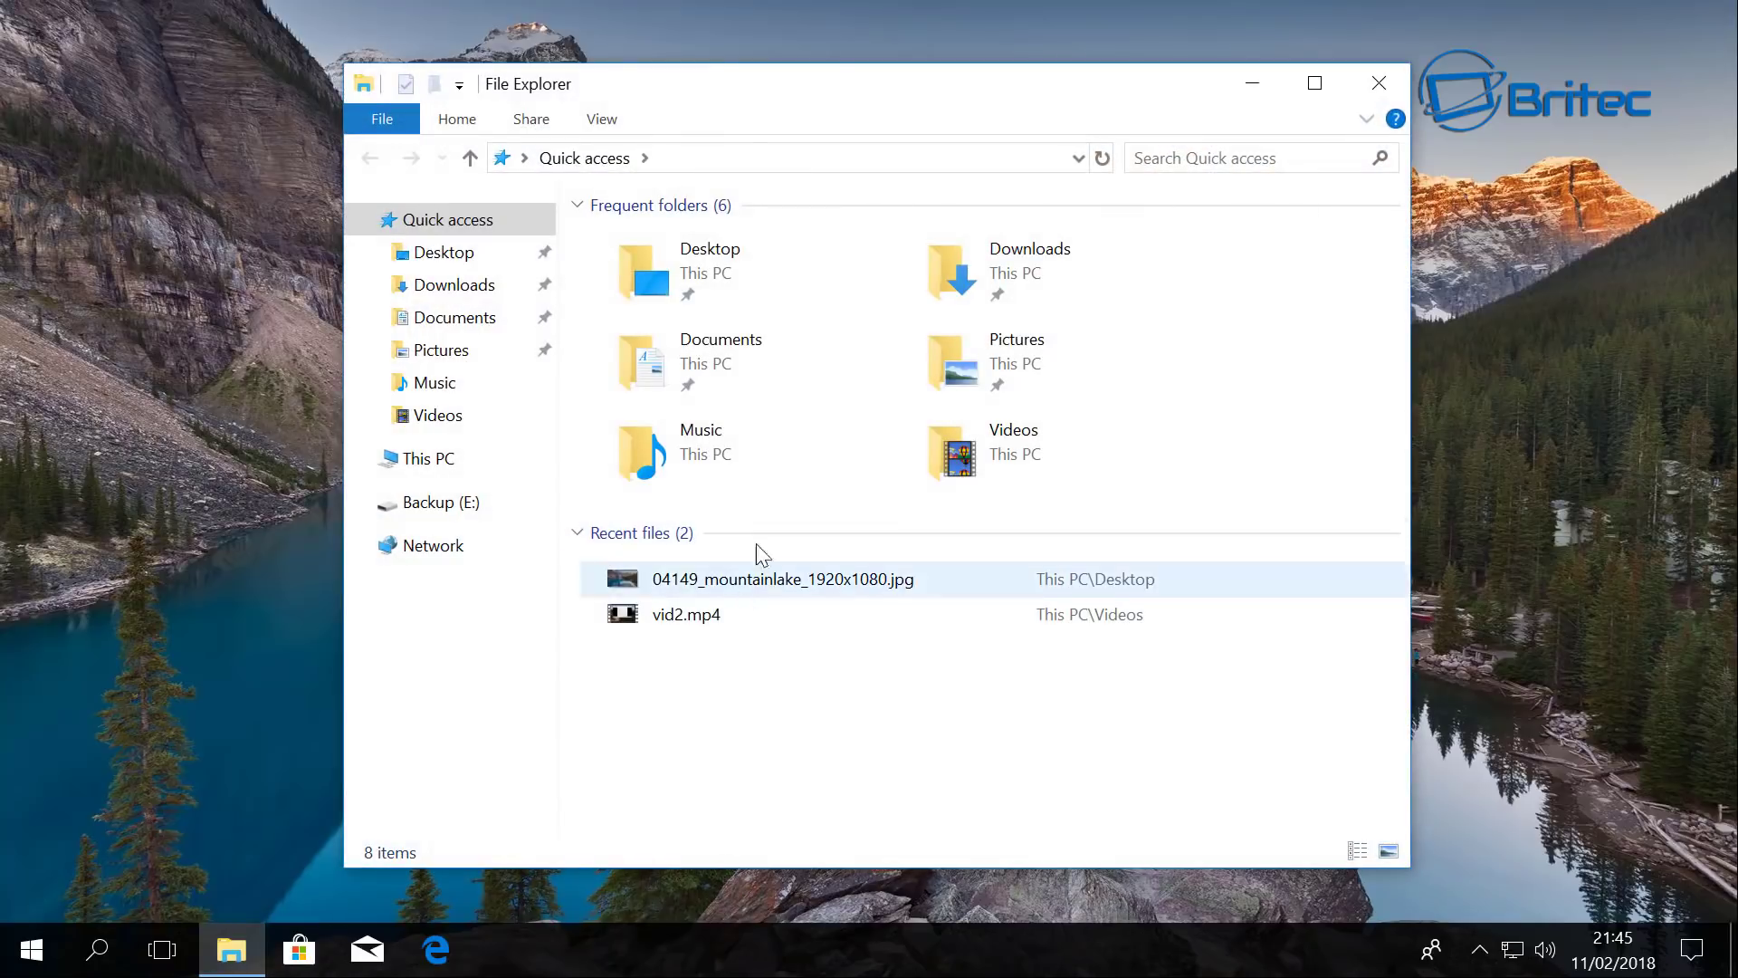
{"action": "left_click", "coordinate": [432, 459]}
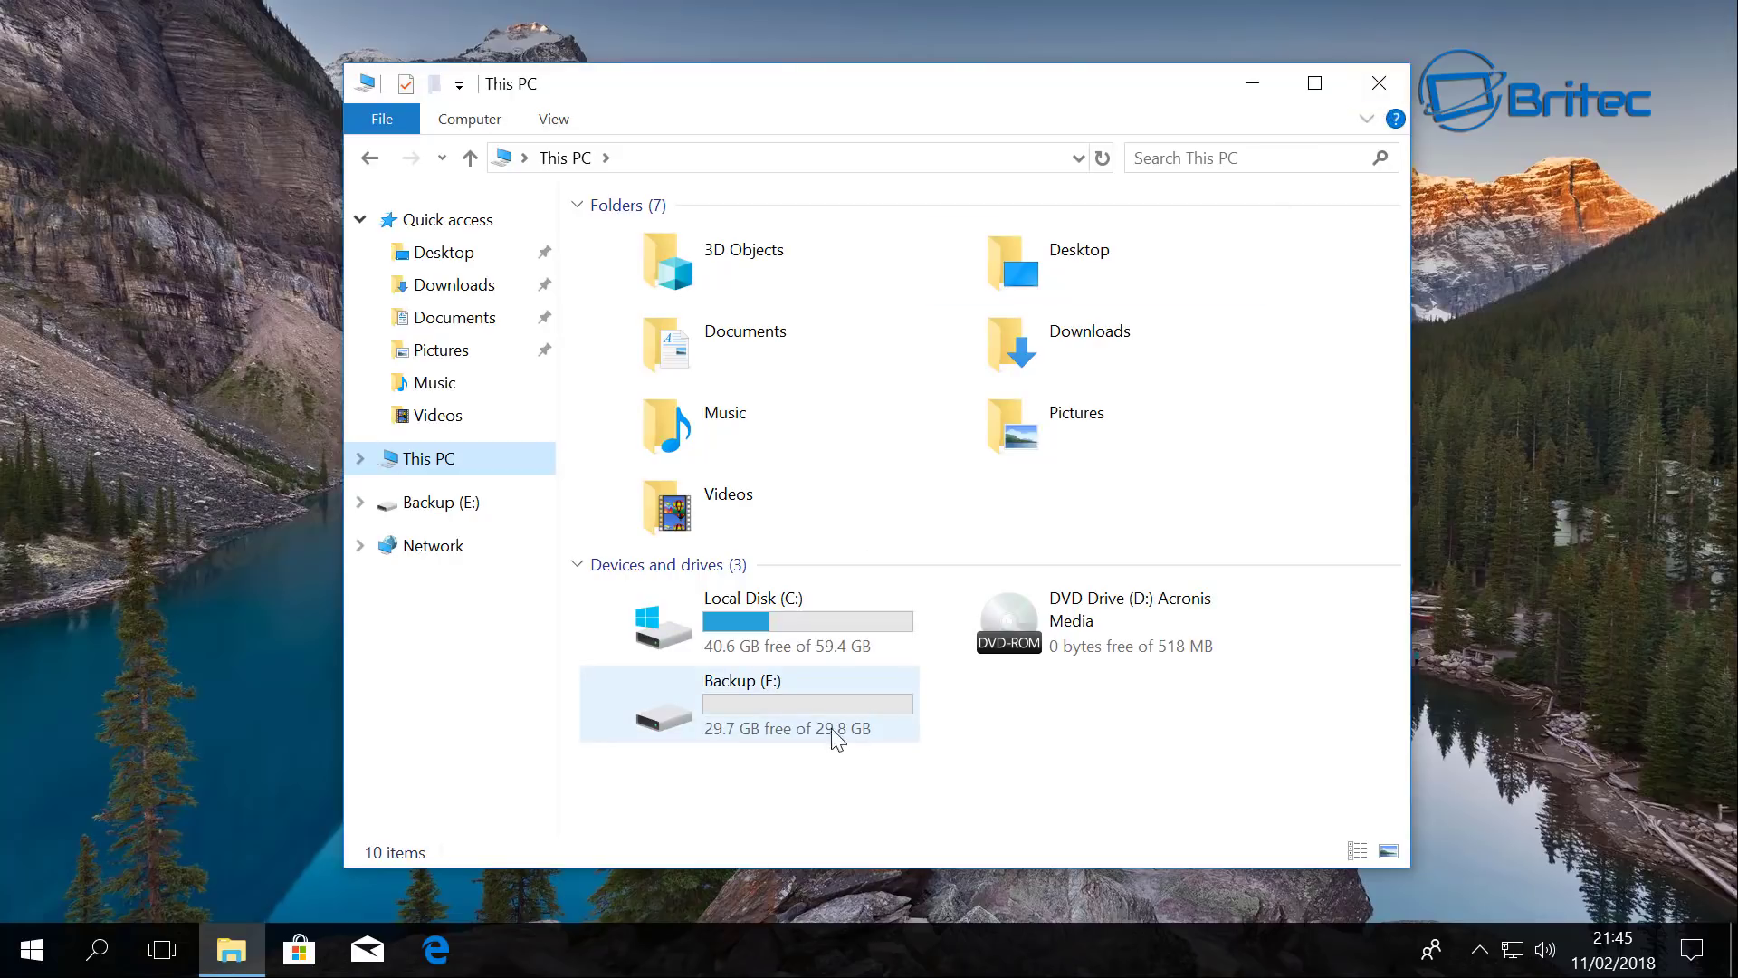
{"action": "left_click", "coordinate": [1379, 82]}
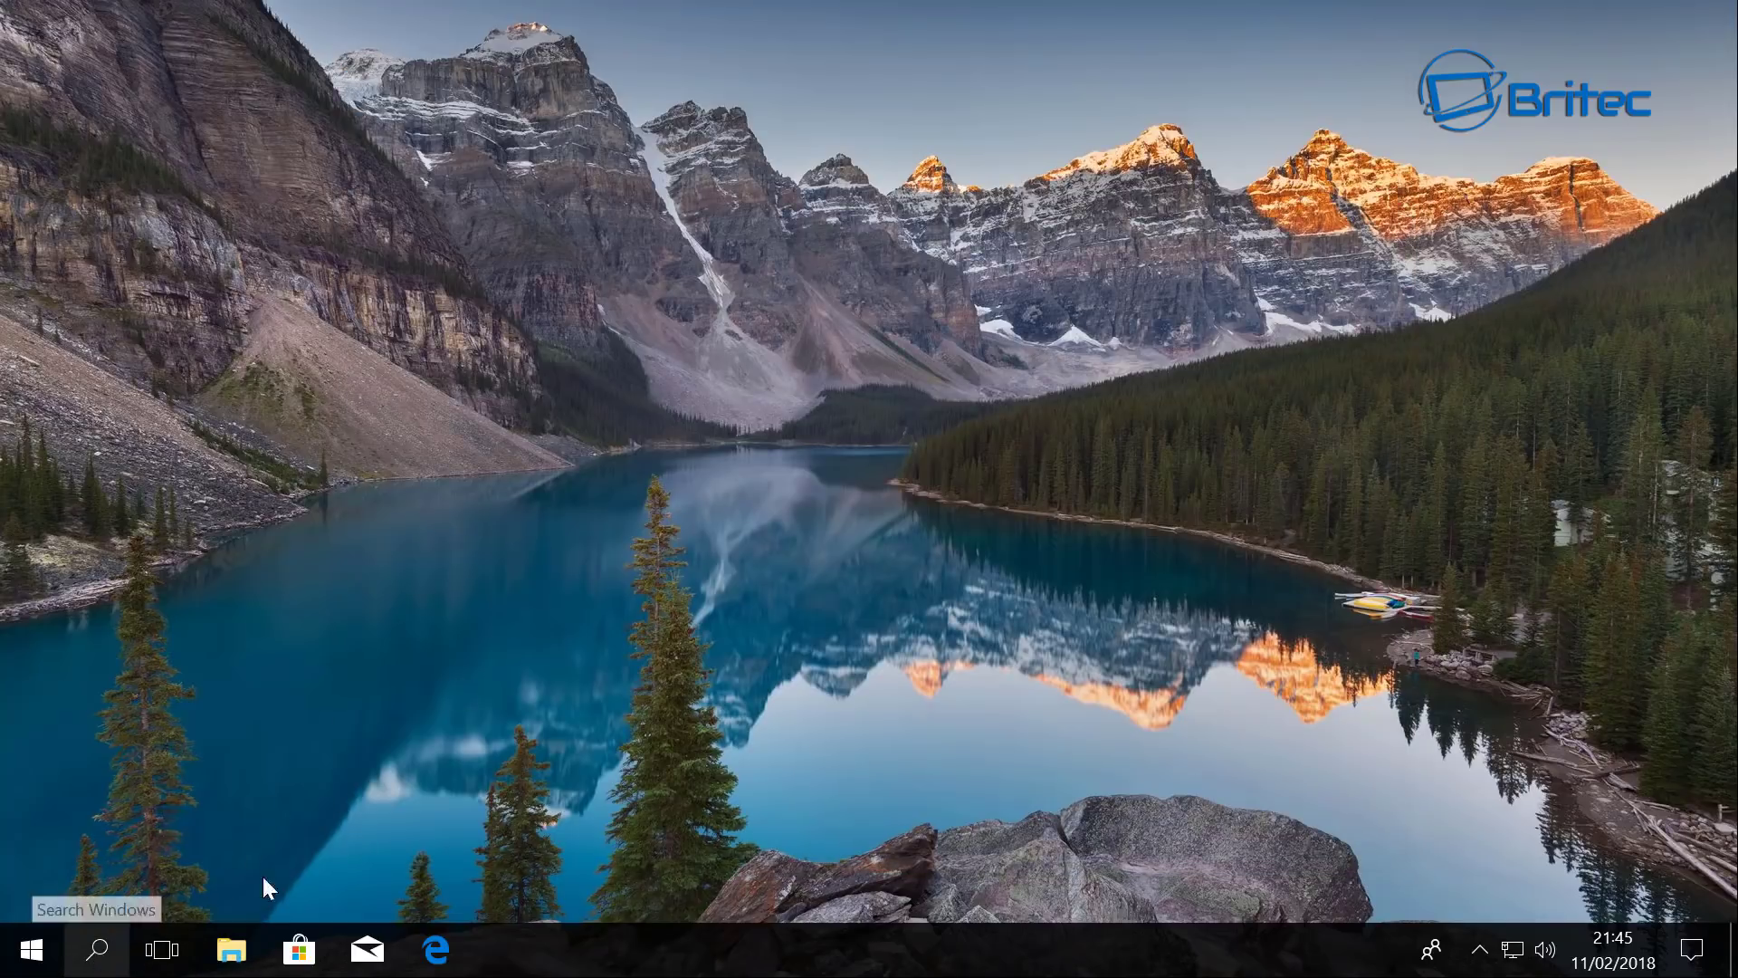
Search Windows for "file history" and open the Backup settings.
{"action": "left_click", "coordinate": [97, 950]}
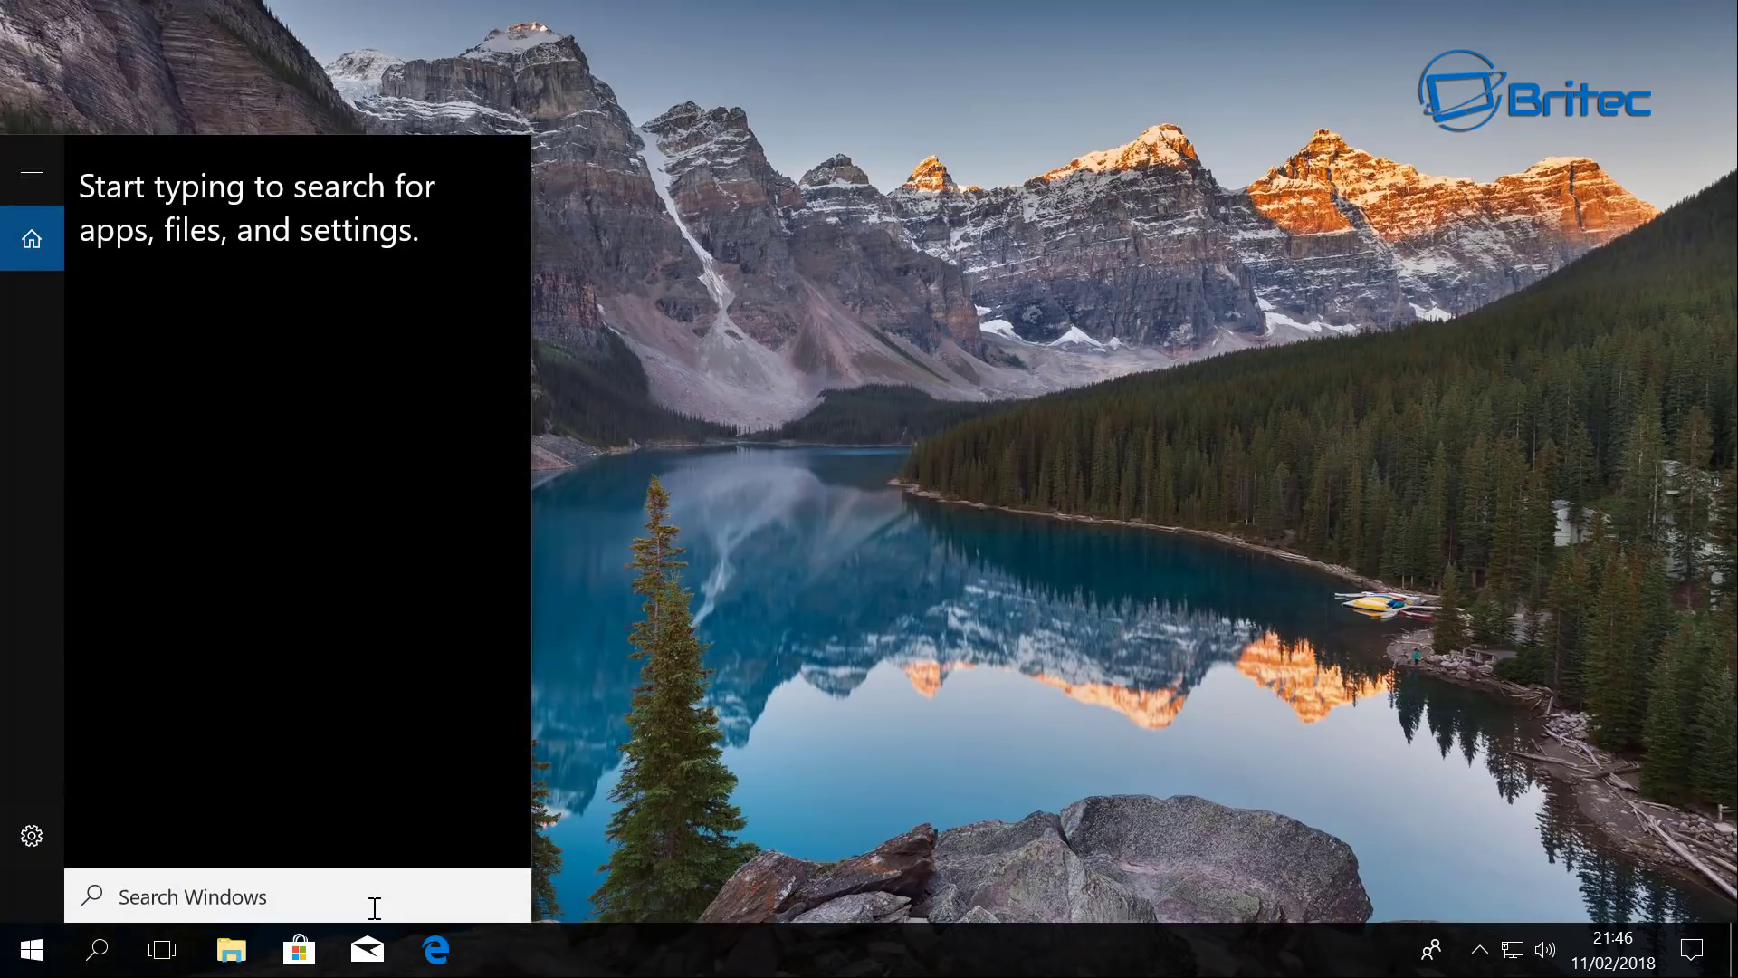
{"action": "type", "text": "file"}
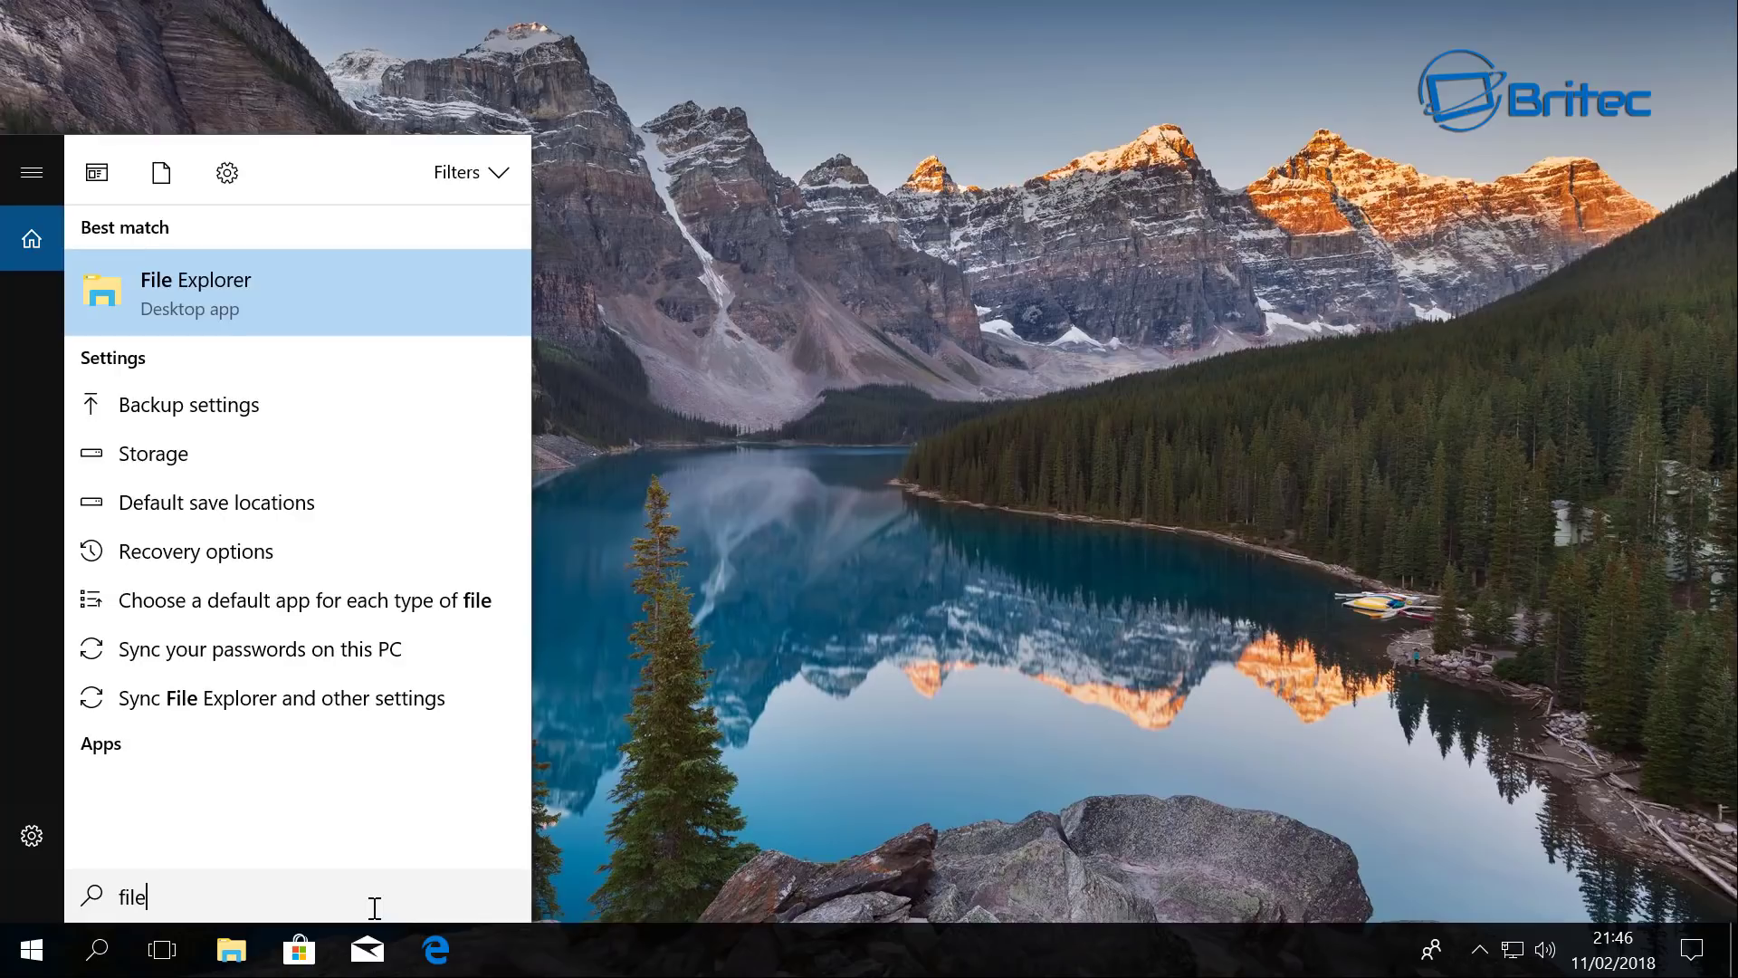
{"action": "type", "text": " history"}
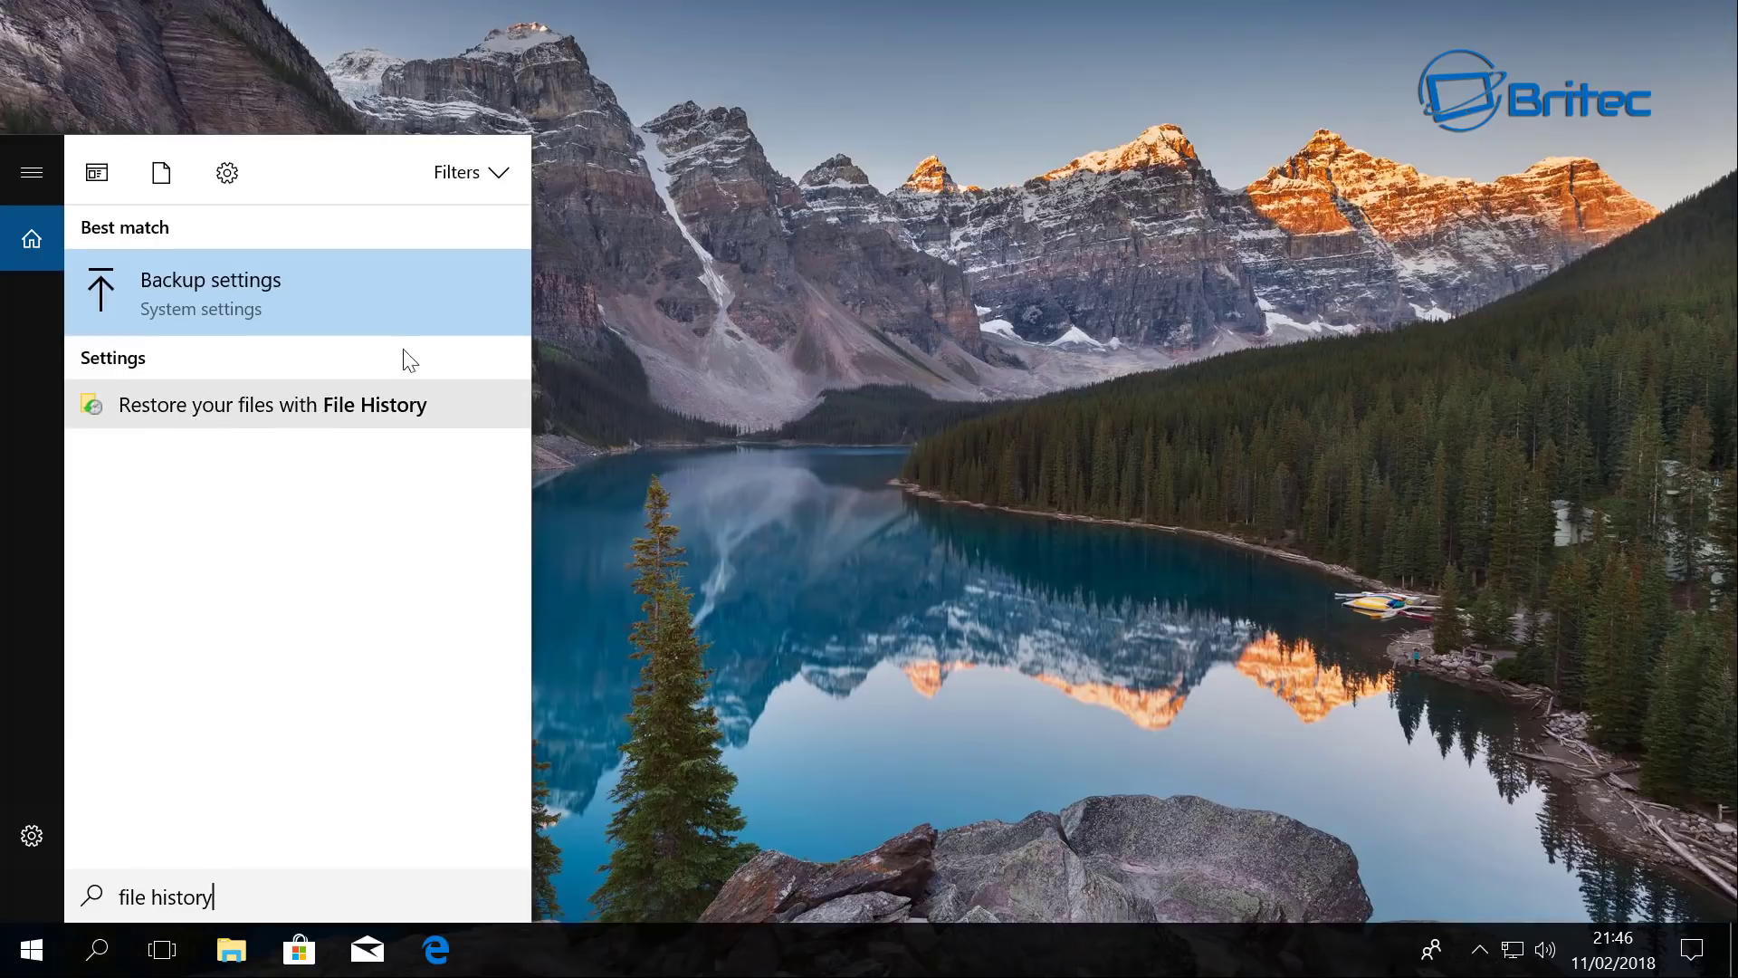
{"action": "left_click", "coordinate": [195, 290]}
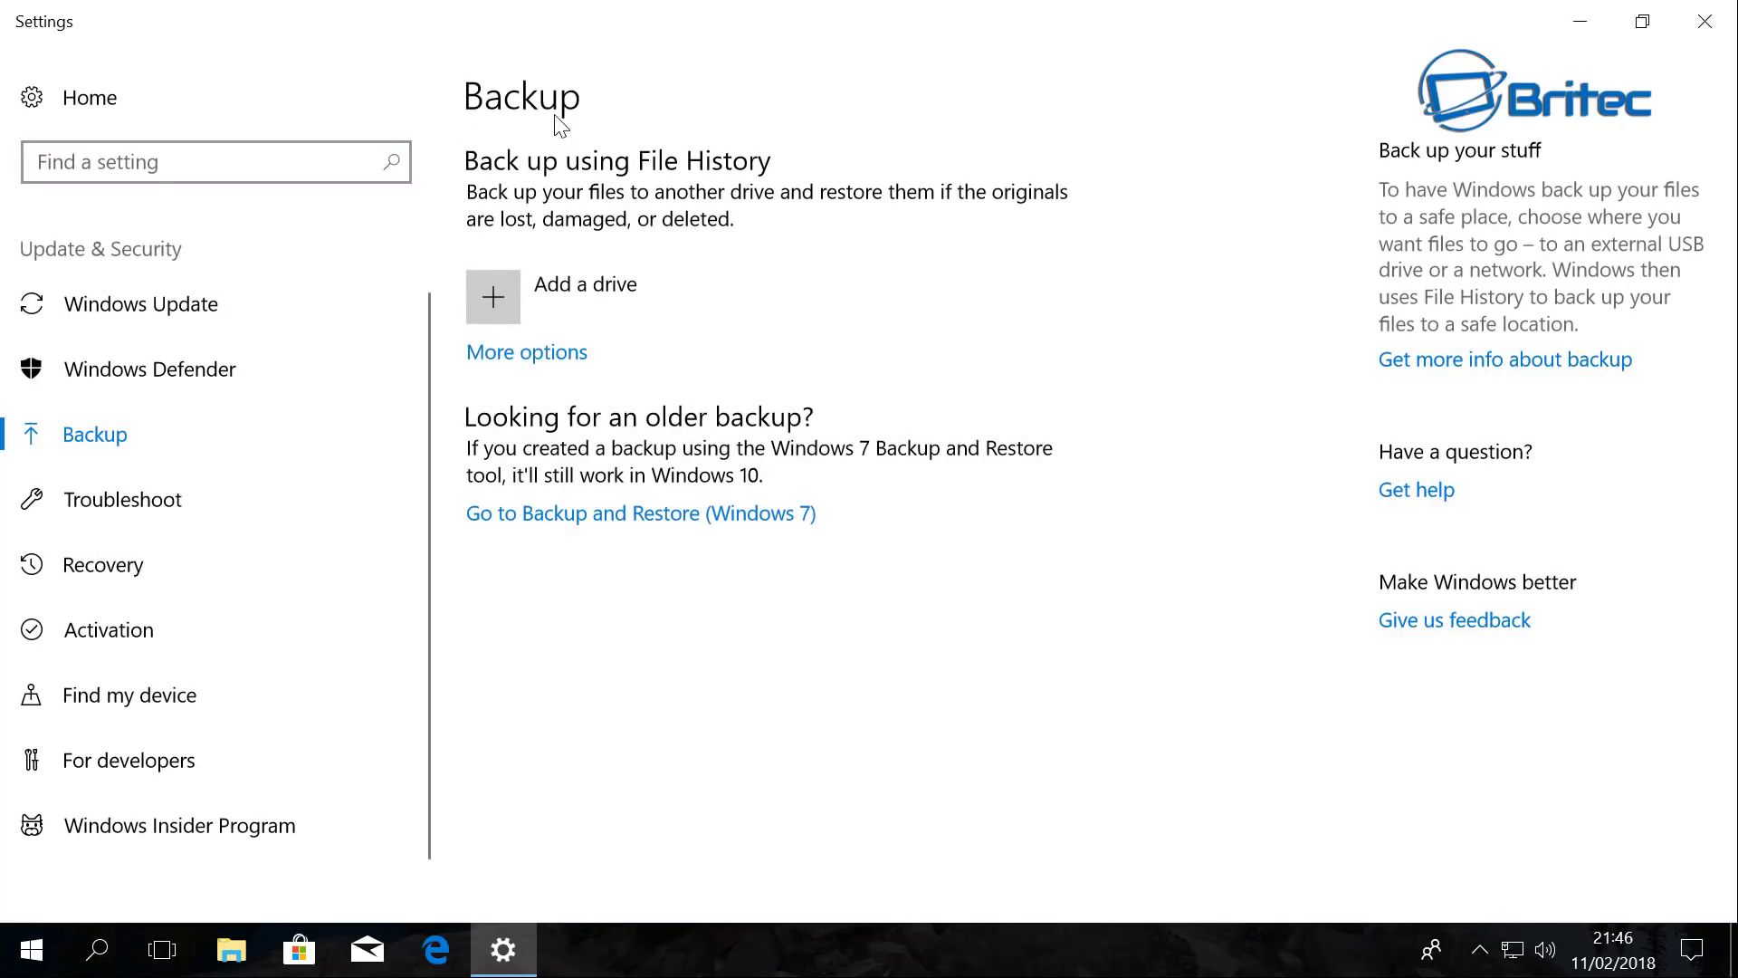
Add Backup (E:) as the drive for File History backups.
{"action": "left_click", "coordinate": [502, 291]}
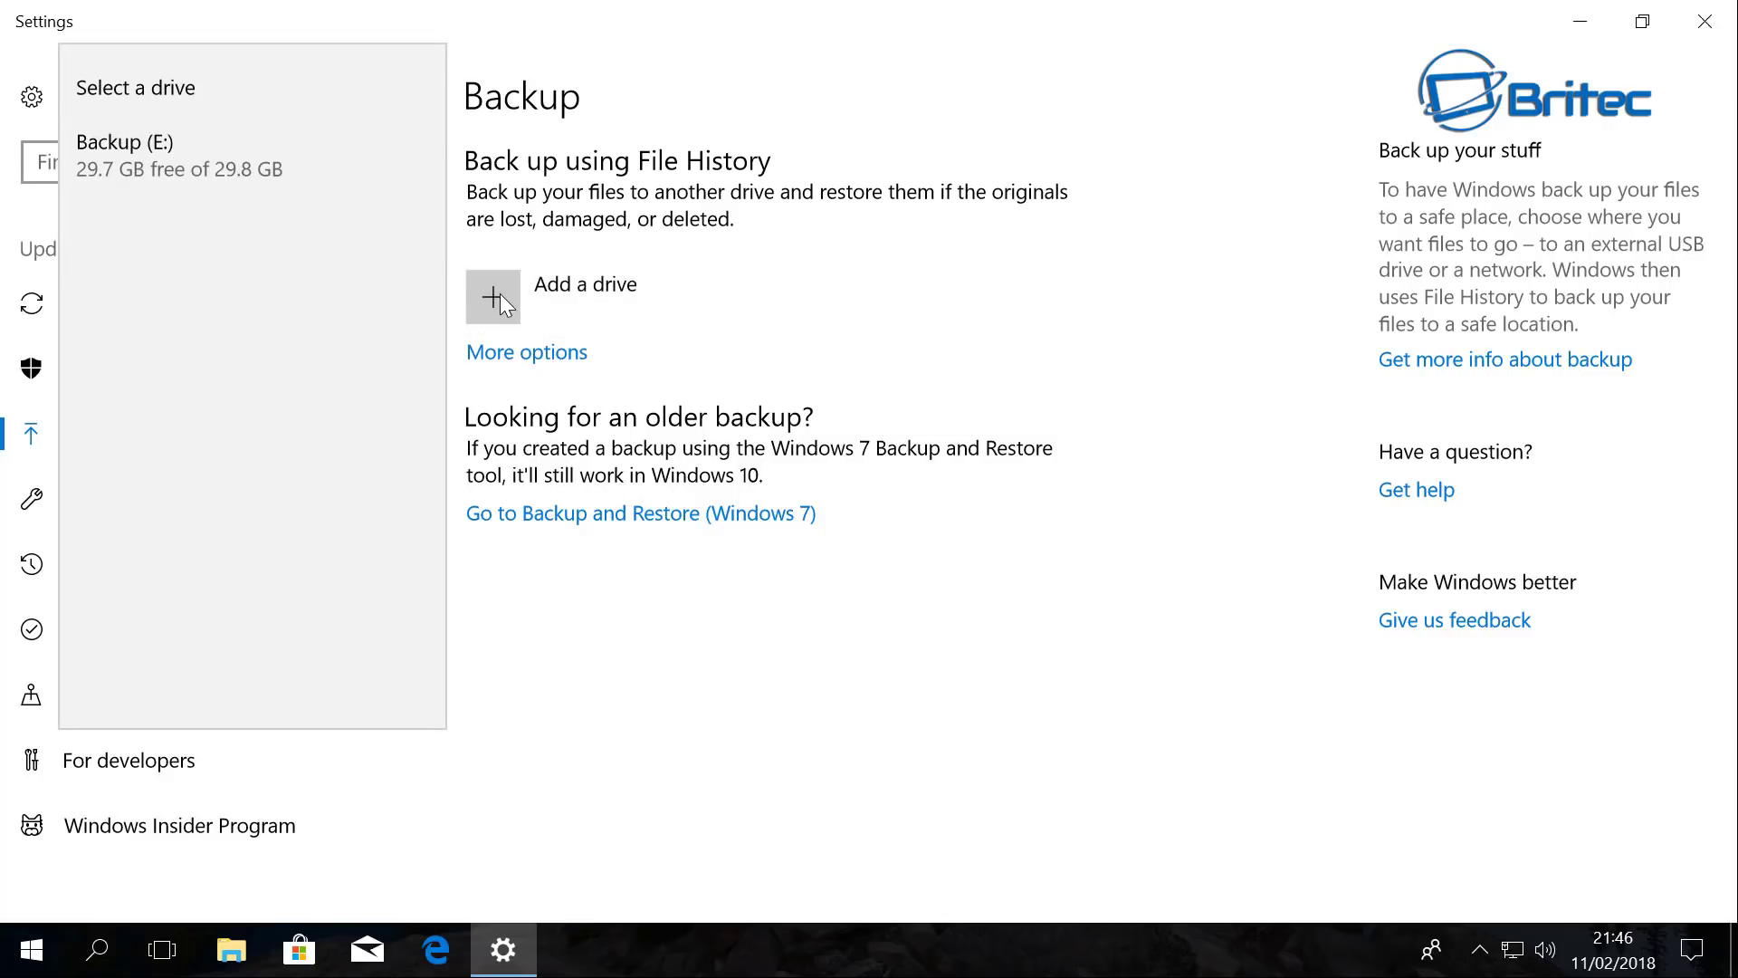
{"action": "left_click", "coordinate": [148, 167]}
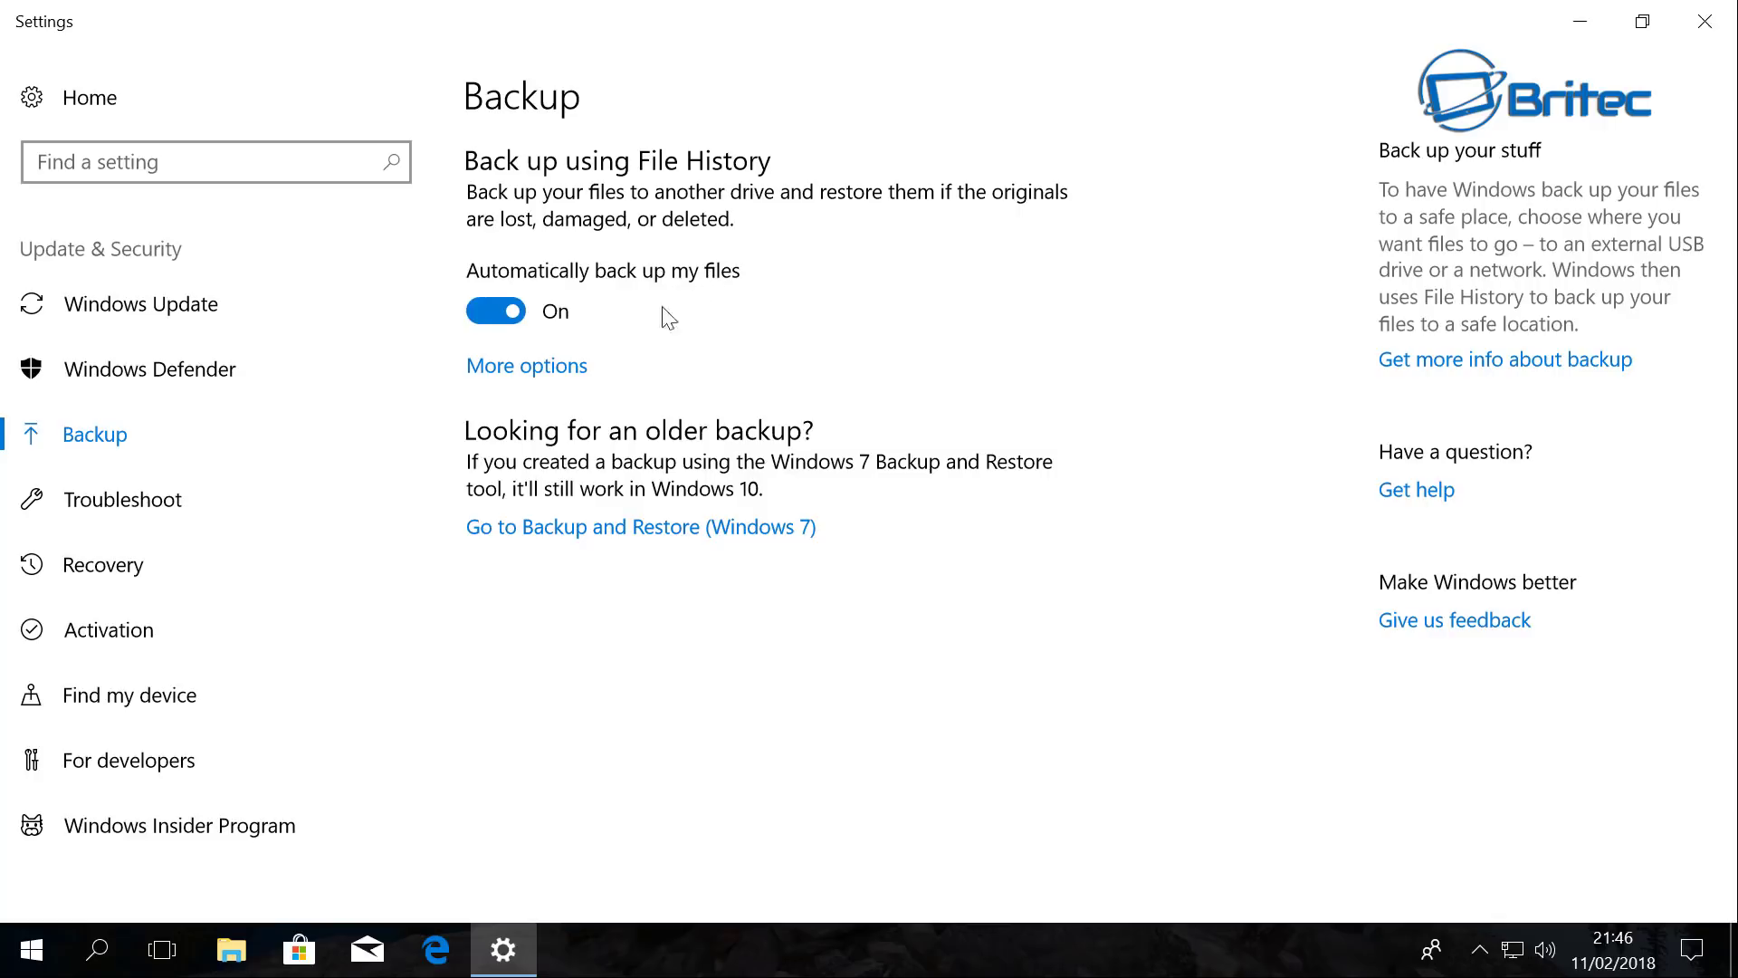
Set File History to back up files daily and check the choices for how long backups are kept.
{"action": "left_click", "coordinate": [532, 368]}
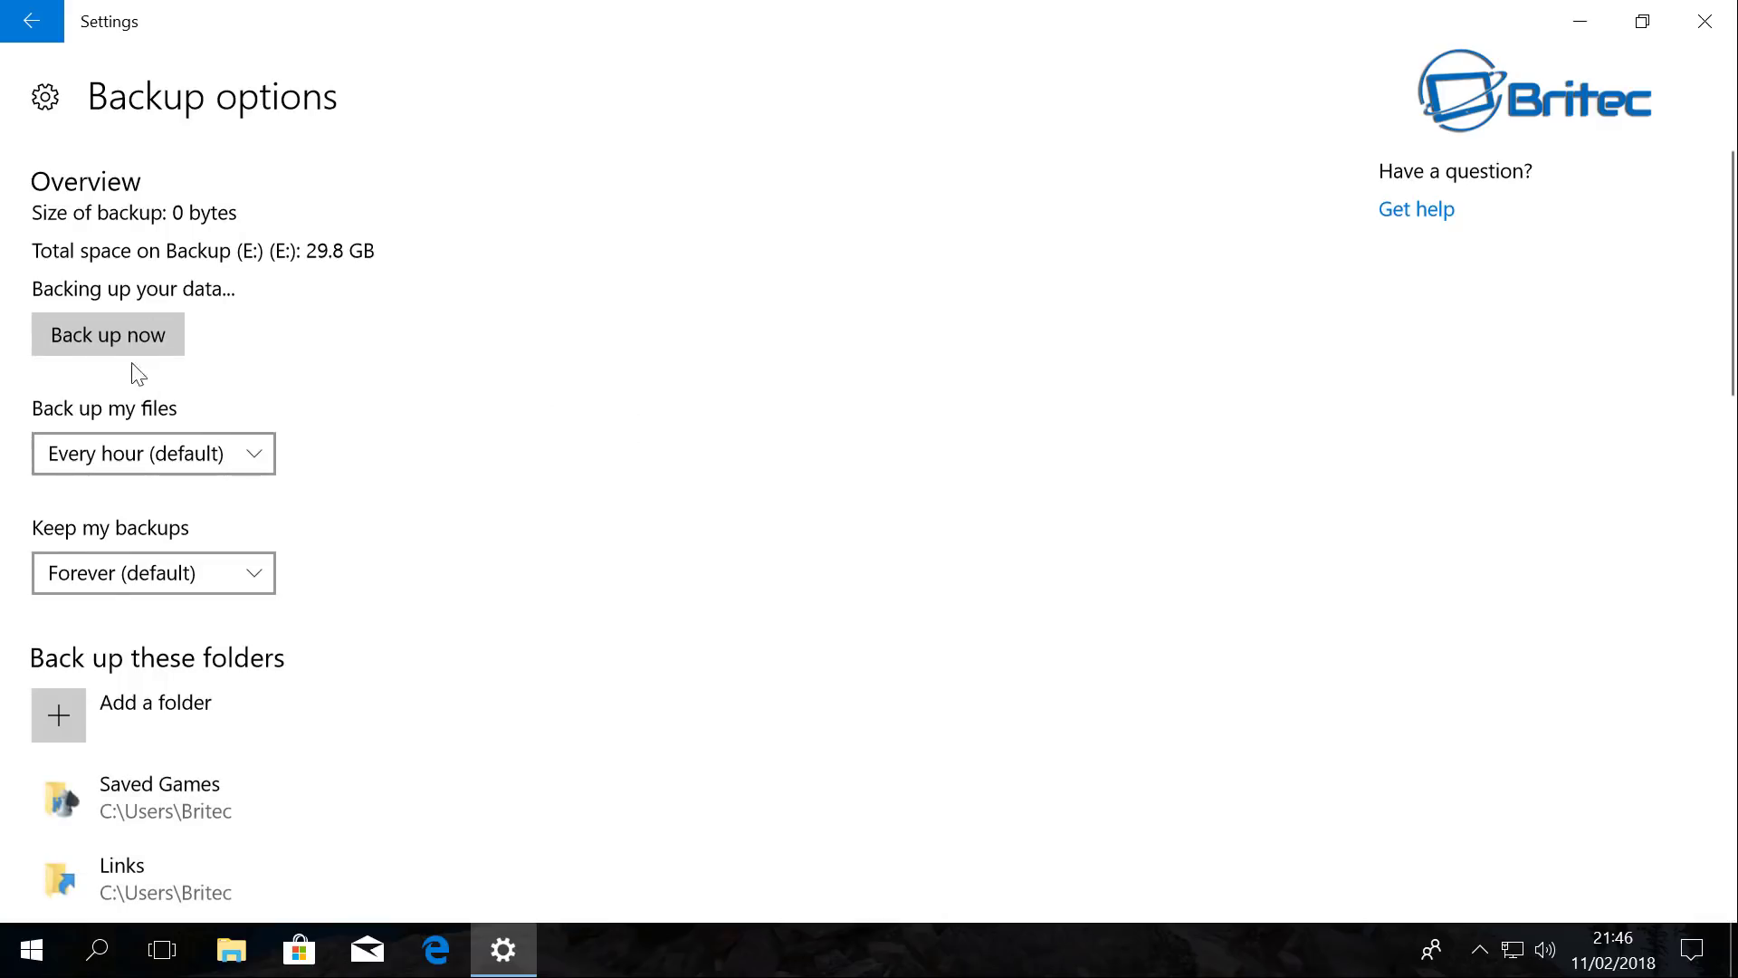
{"action": "left_click", "coordinate": [259, 454]}
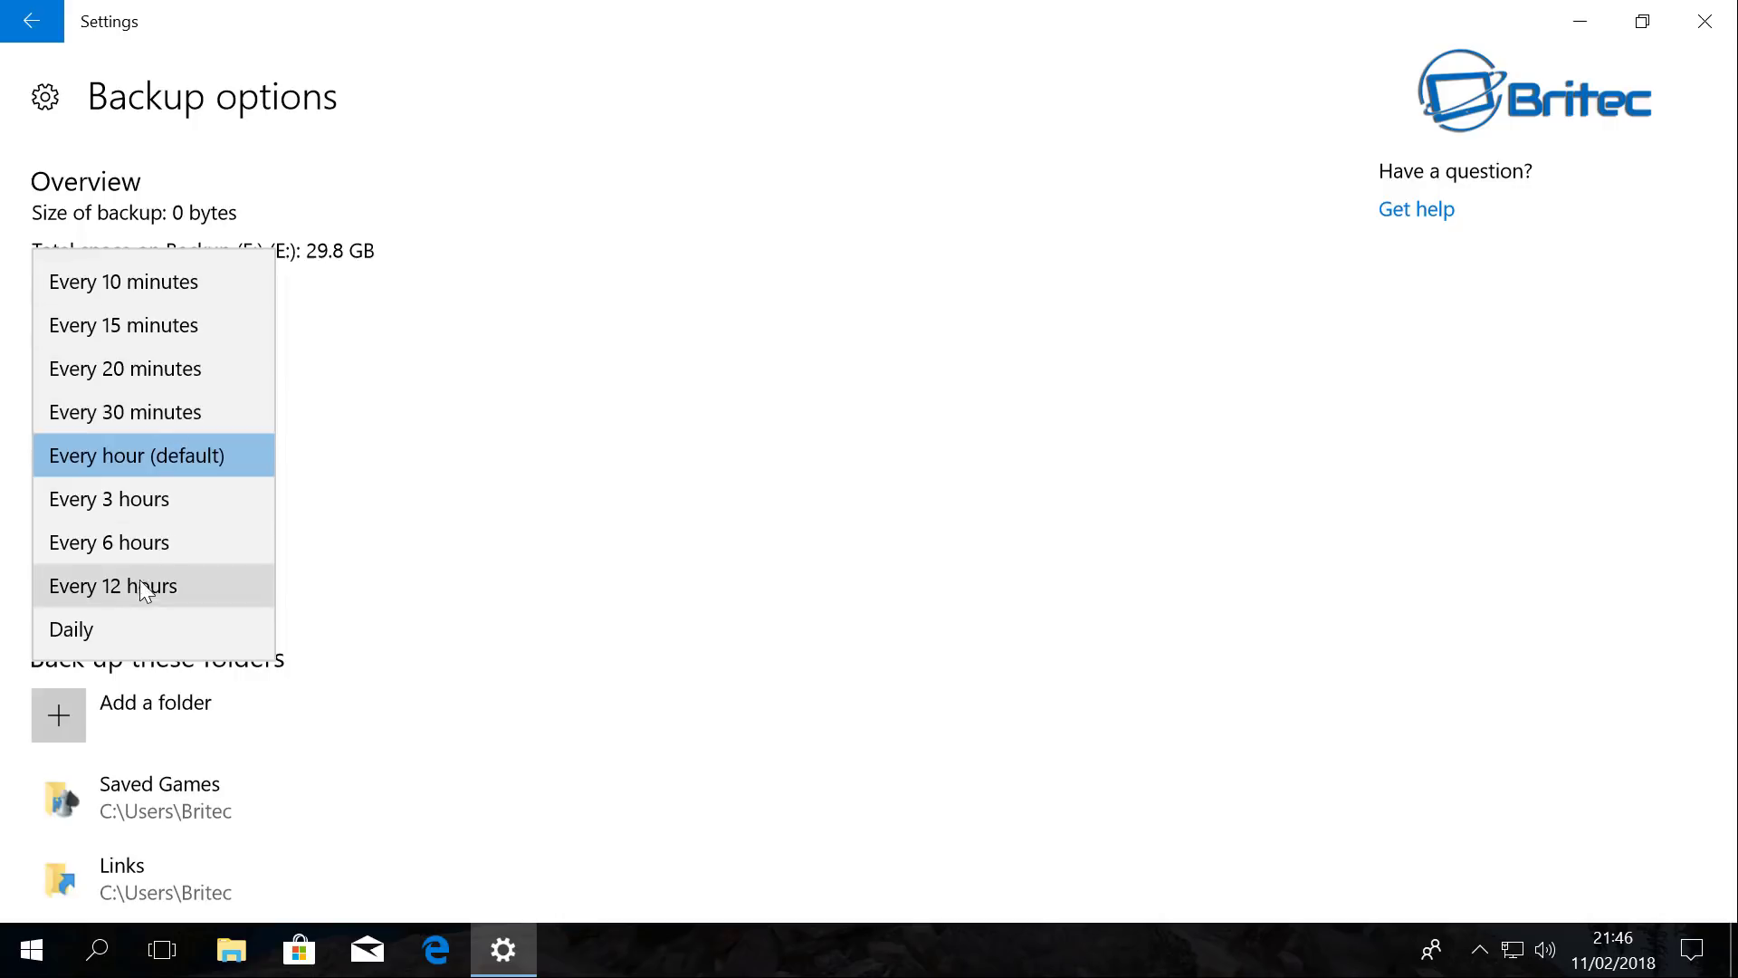
{"action": "left_click", "coordinate": [110, 613]}
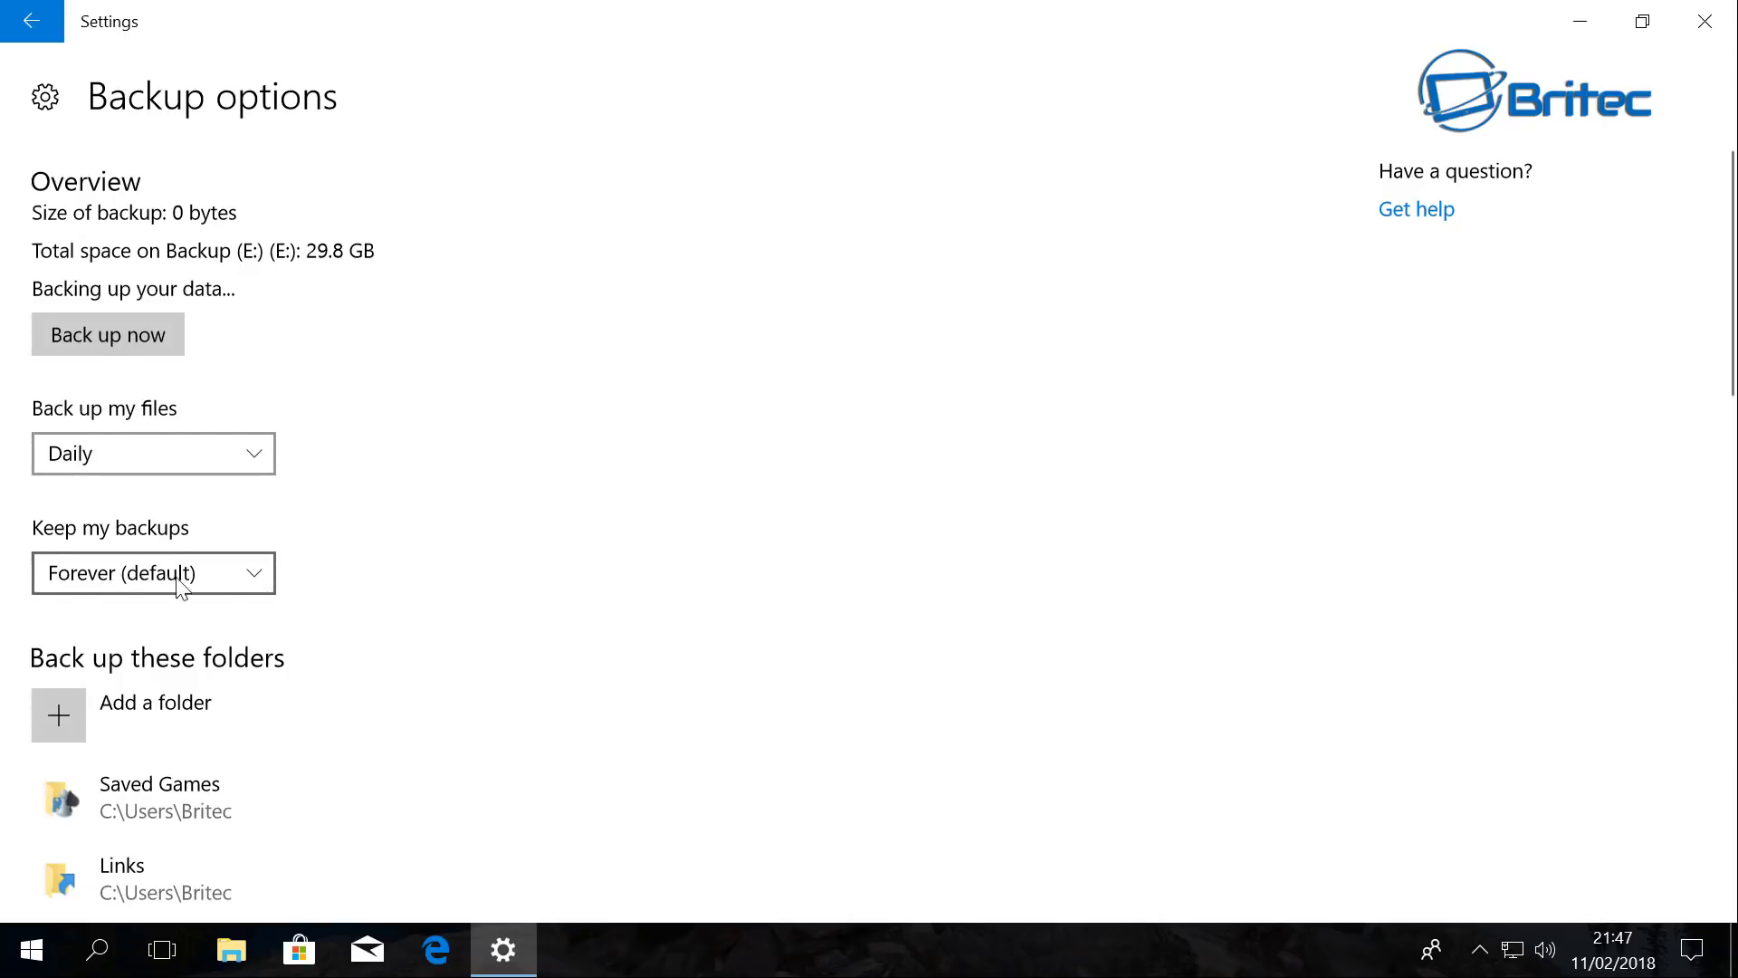
{"action": "left_click", "coordinate": [259, 580]}
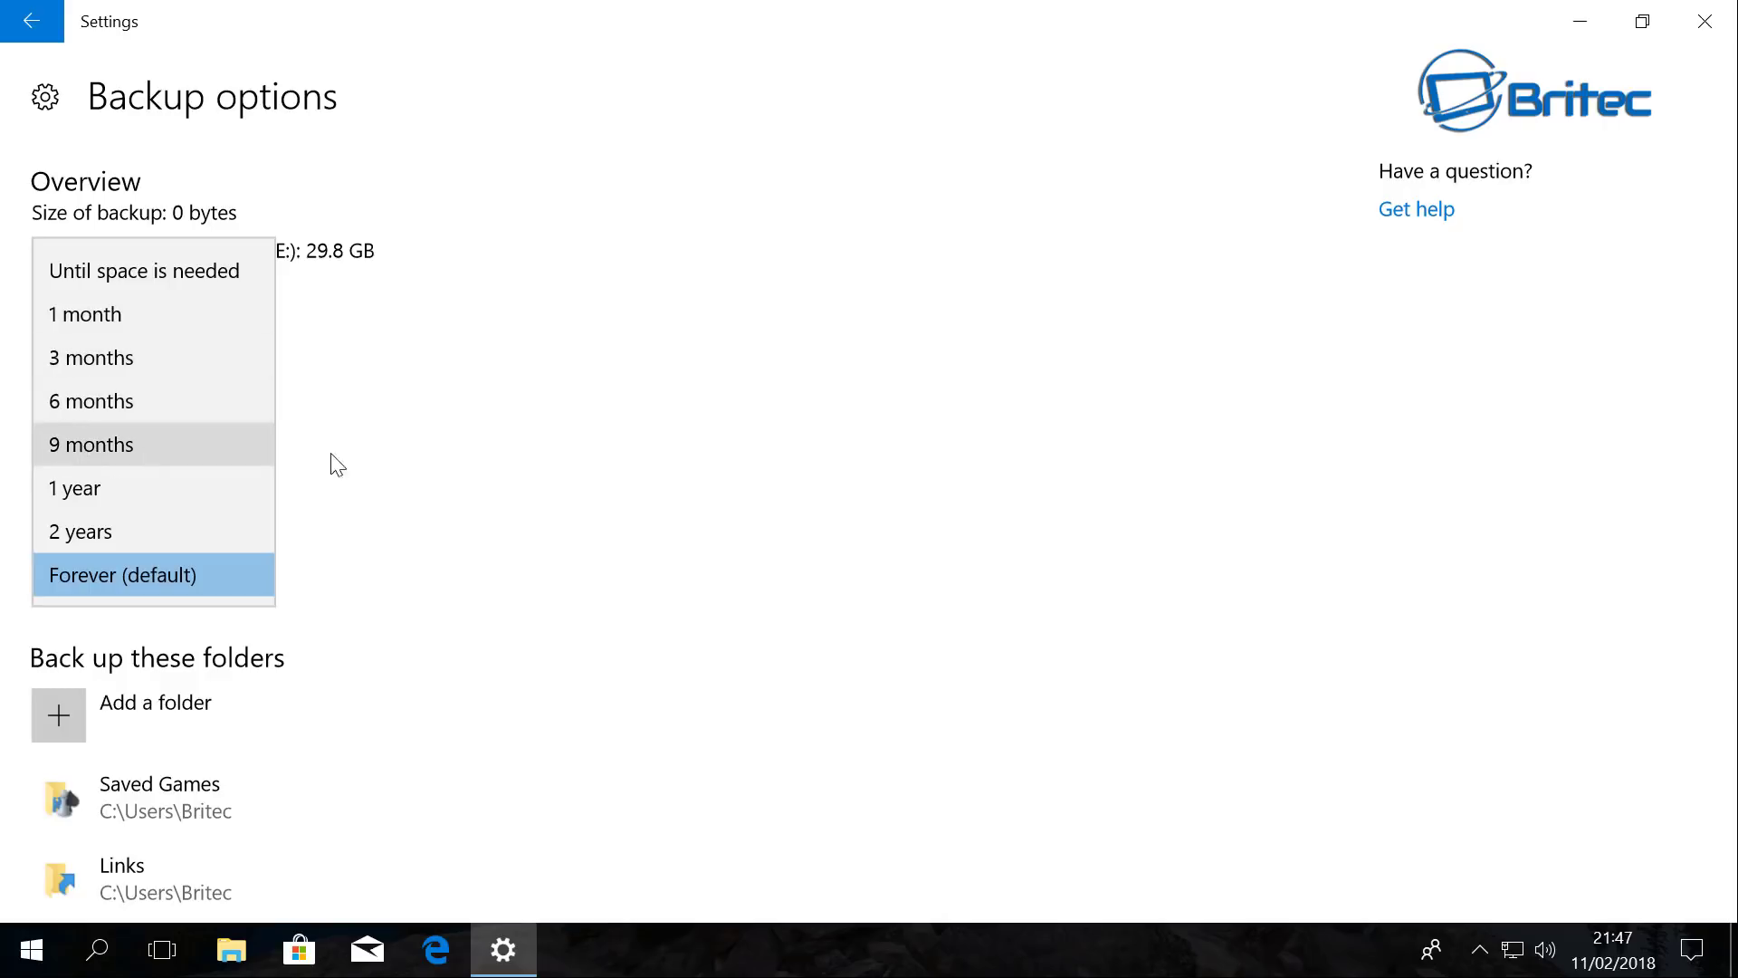
{"action": "left_click", "coordinate": [423, 500]}
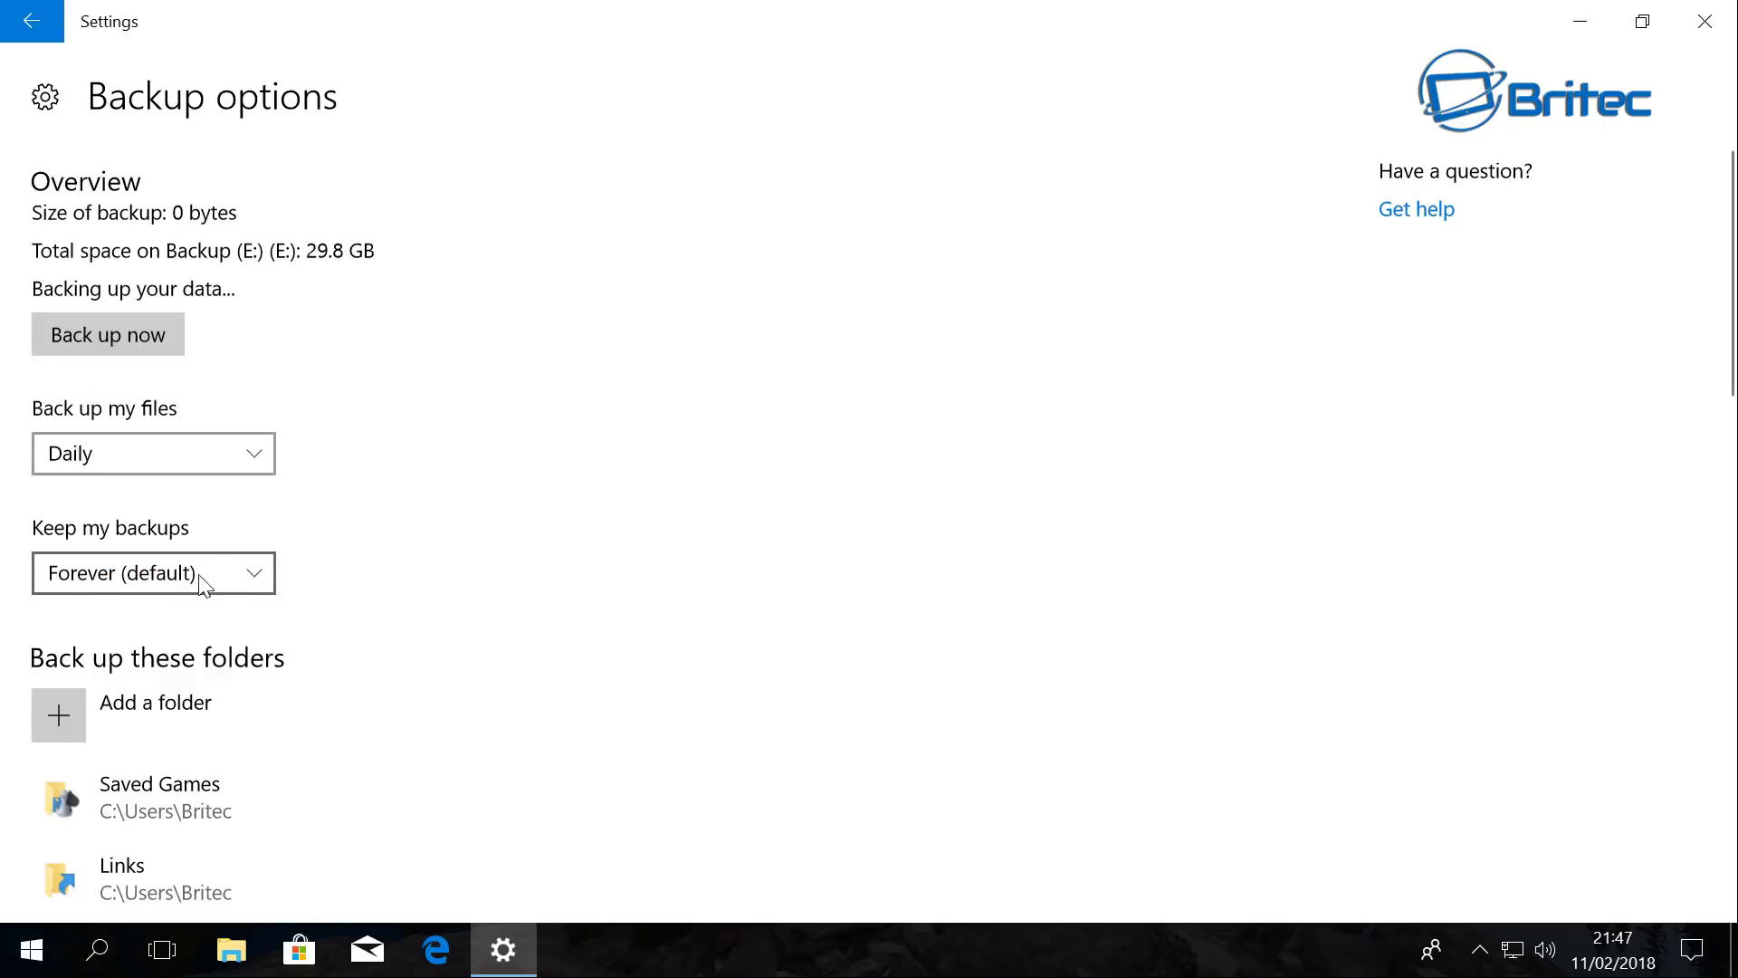
Review the list of folders included in the backup and view the folder picker for adding another one.
{"action": "scroll", "coordinate": [361, 686], "scroll_direction": "down", "scroll_amount": 3}
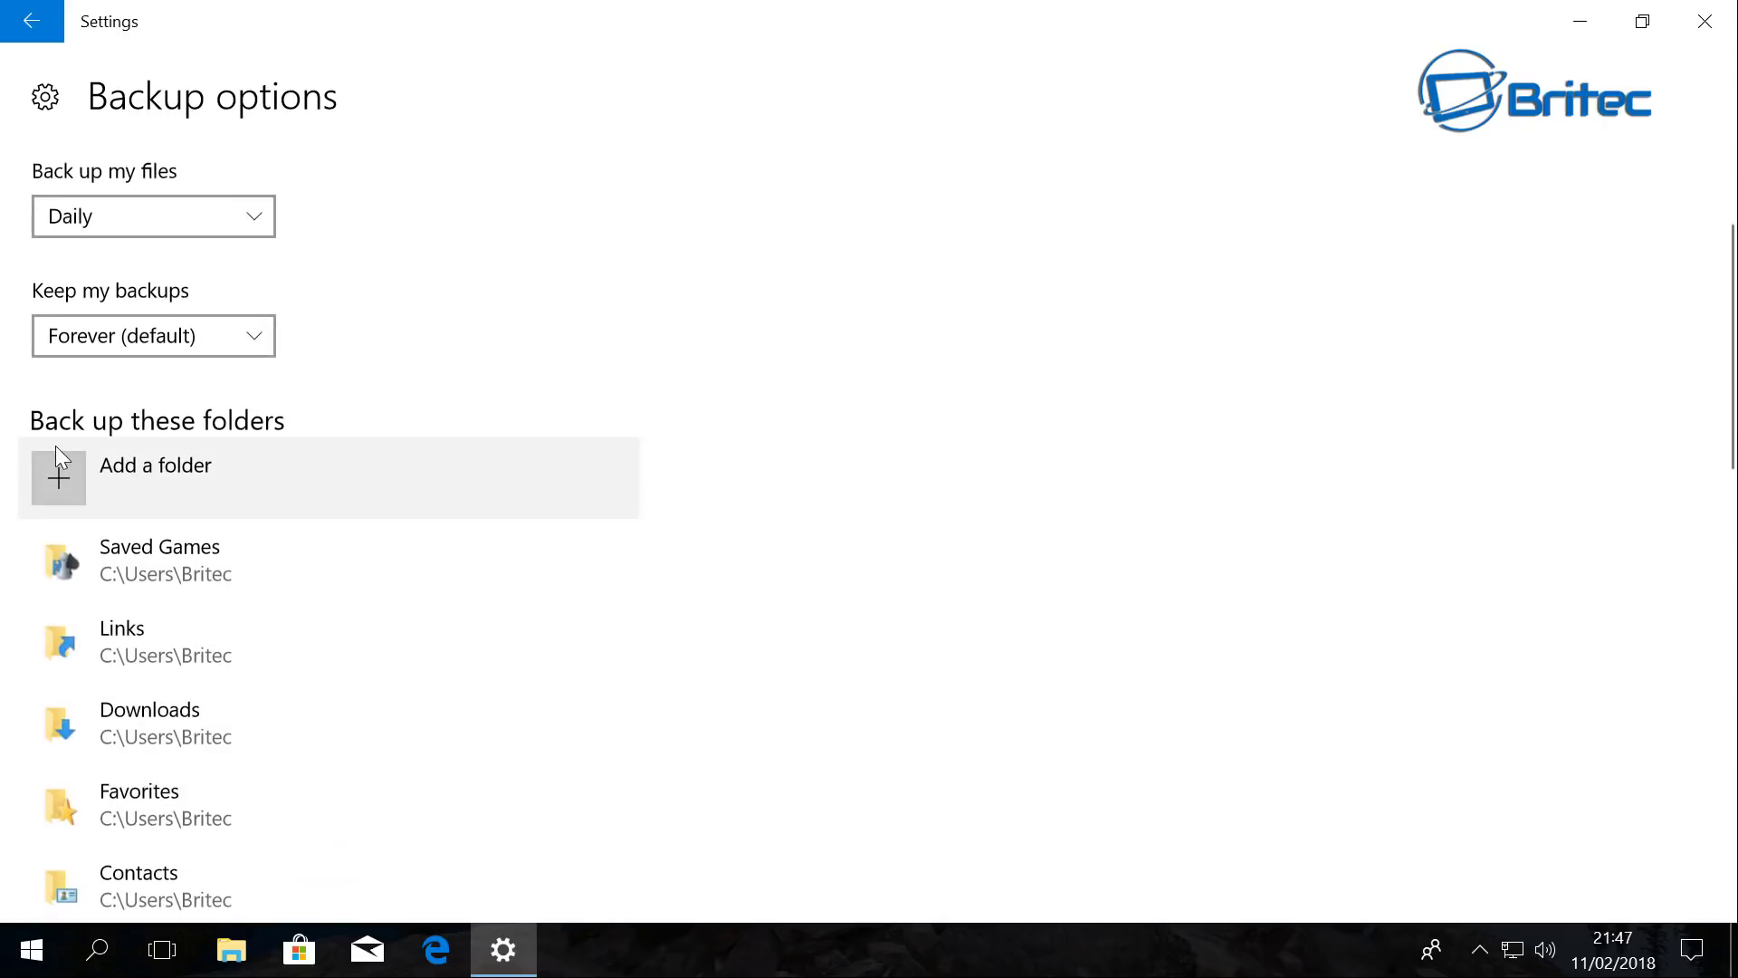
{"action": "scroll", "coordinate": [329, 589], "scroll_direction": "down", "scroll_amount": 5}
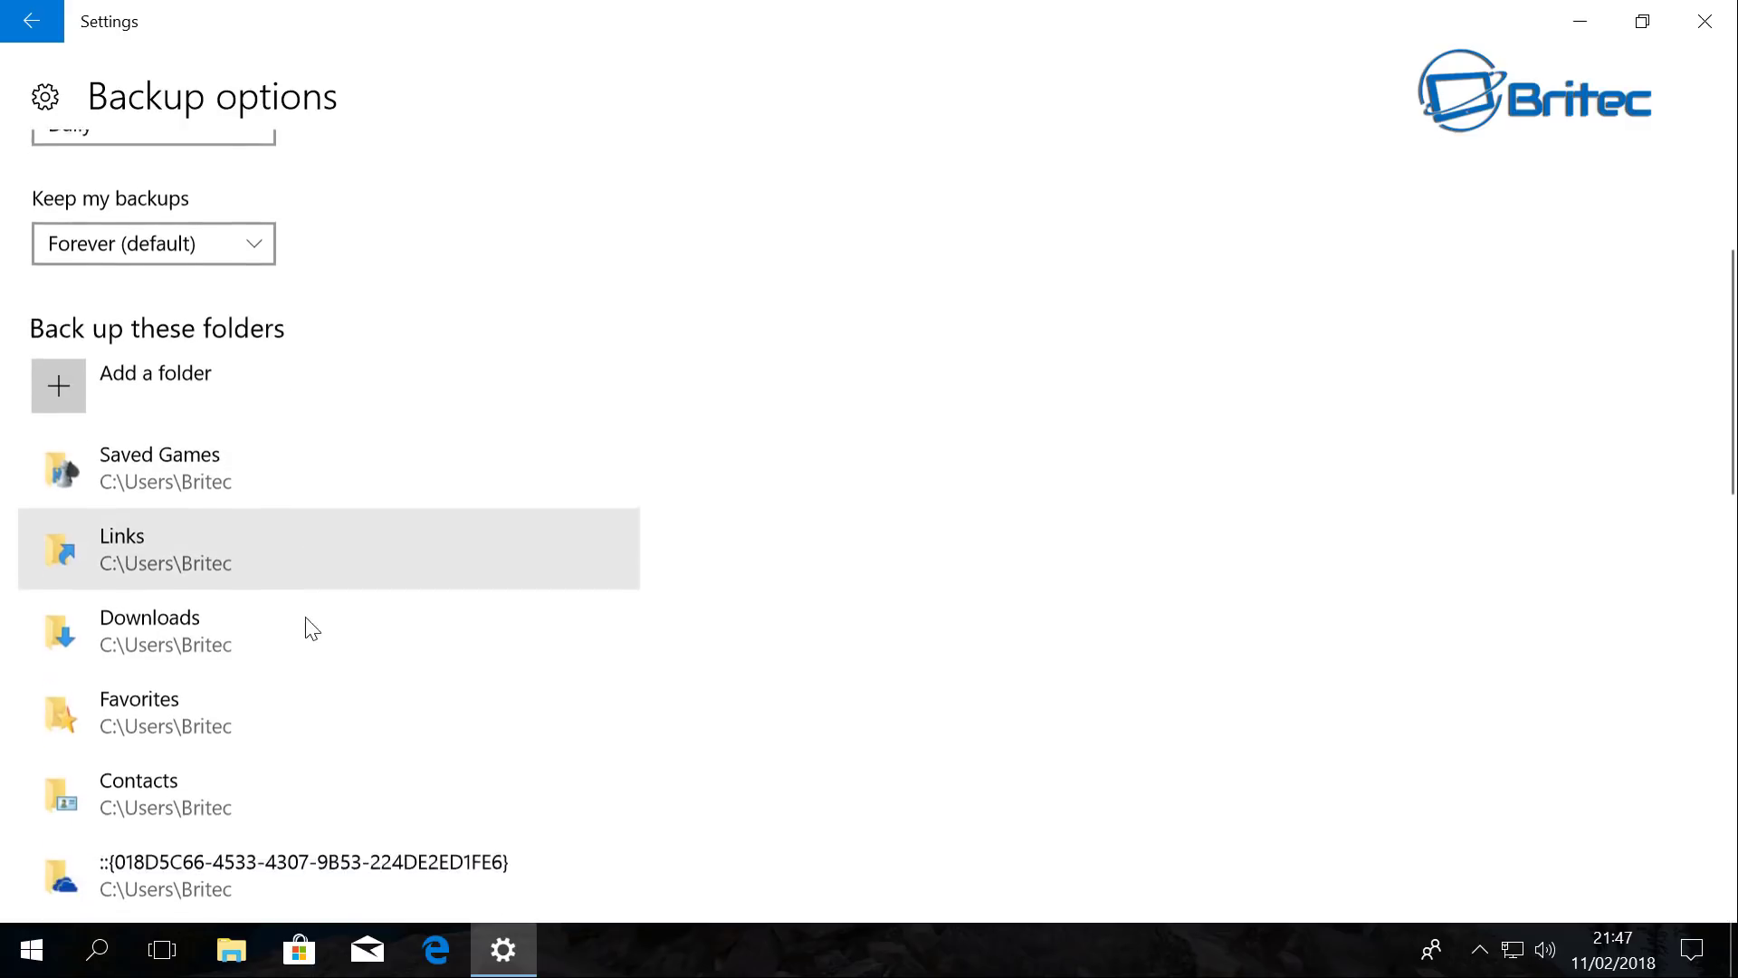
{"action": "scroll", "coordinate": [163, 667], "scroll_direction": "down", "scroll_amount": 5}
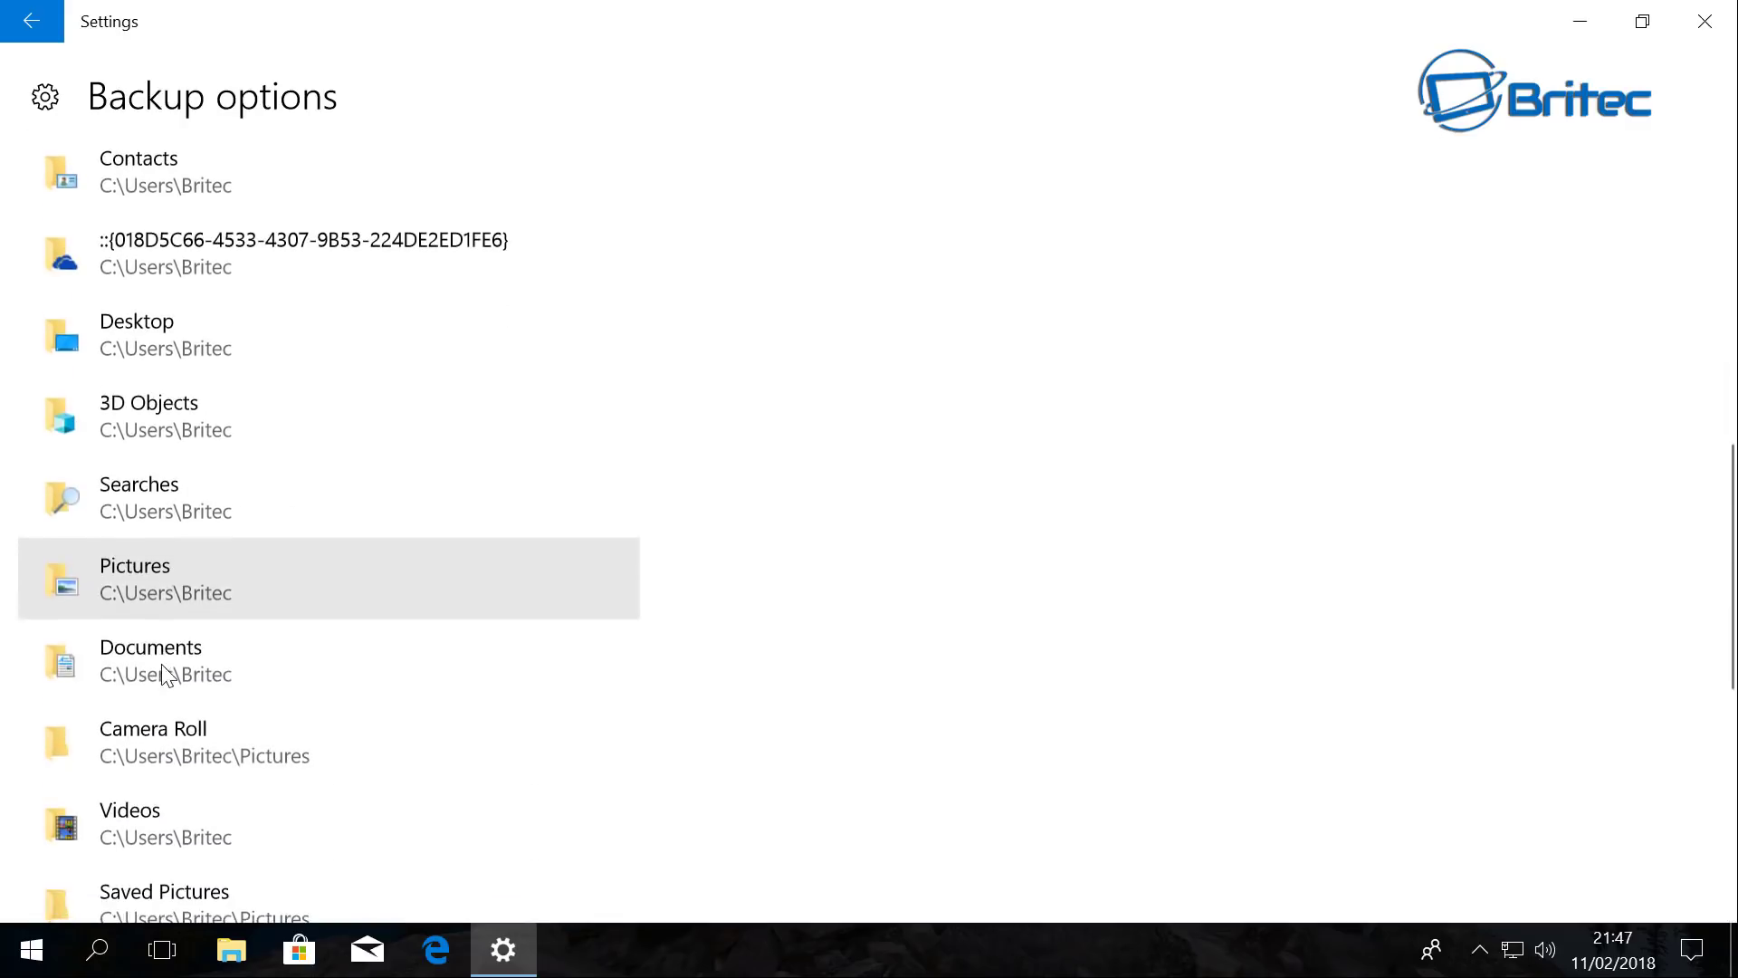
{"action": "scroll", "coordinate": [144, 647], "scroll_direction": "down", "scroll_amount": 5}
{"action": "scroll", "coordinate": [144, 655], "scroll_direction": "down", "scroll_amount": 3}
{"action": "scroll", "coordinate": [160, 498], "scroll_direction": "up", "scroll_amount": 12}
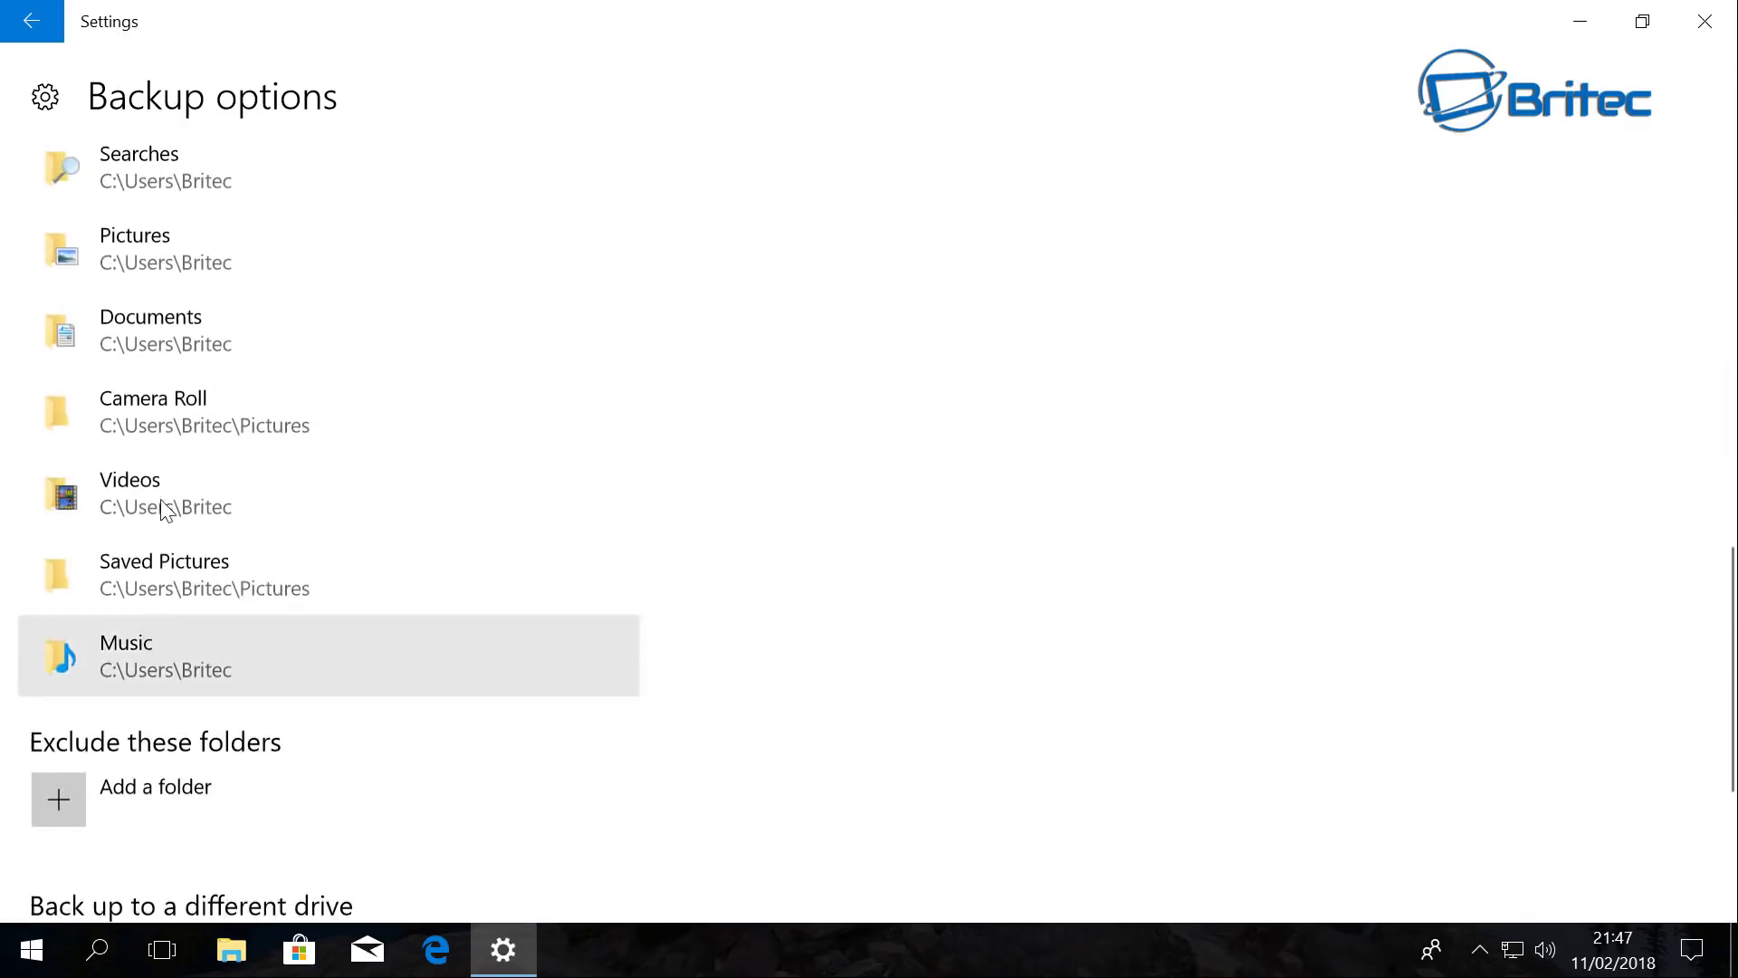
{"action": "scroll", "coordinate": [170, 425], "scroll_direction": "up", "scroll_amount": 5}
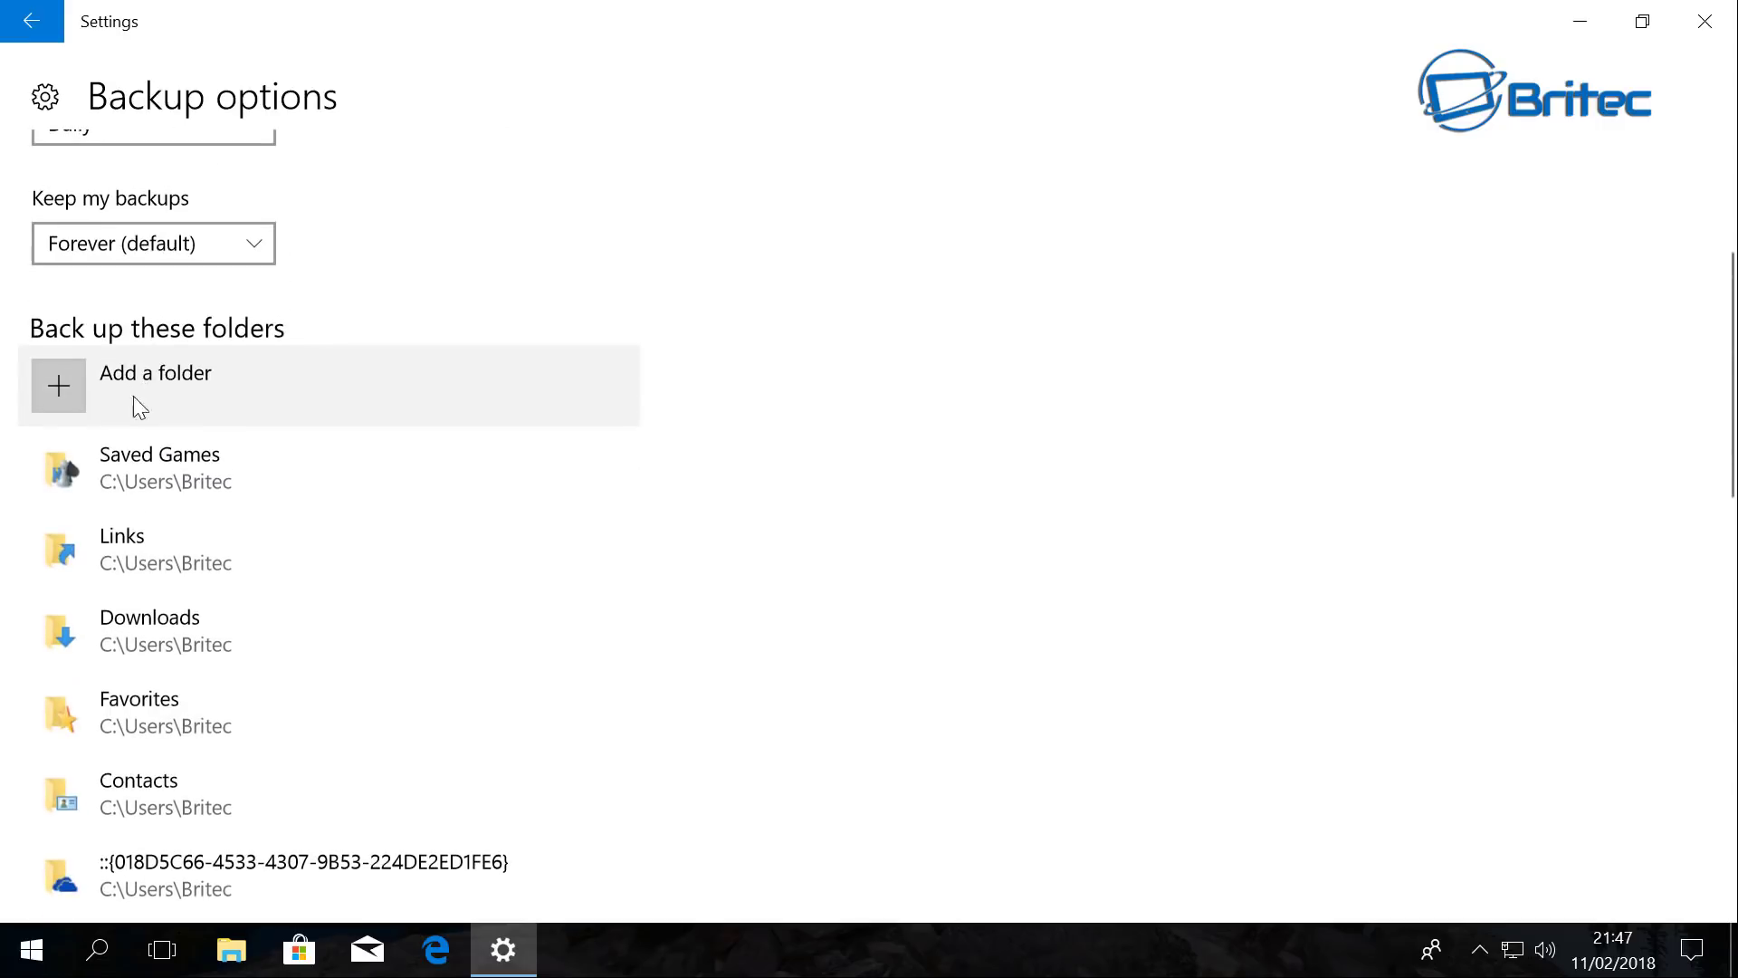
{"action": "left_click", "coordinate": [58, 389]}
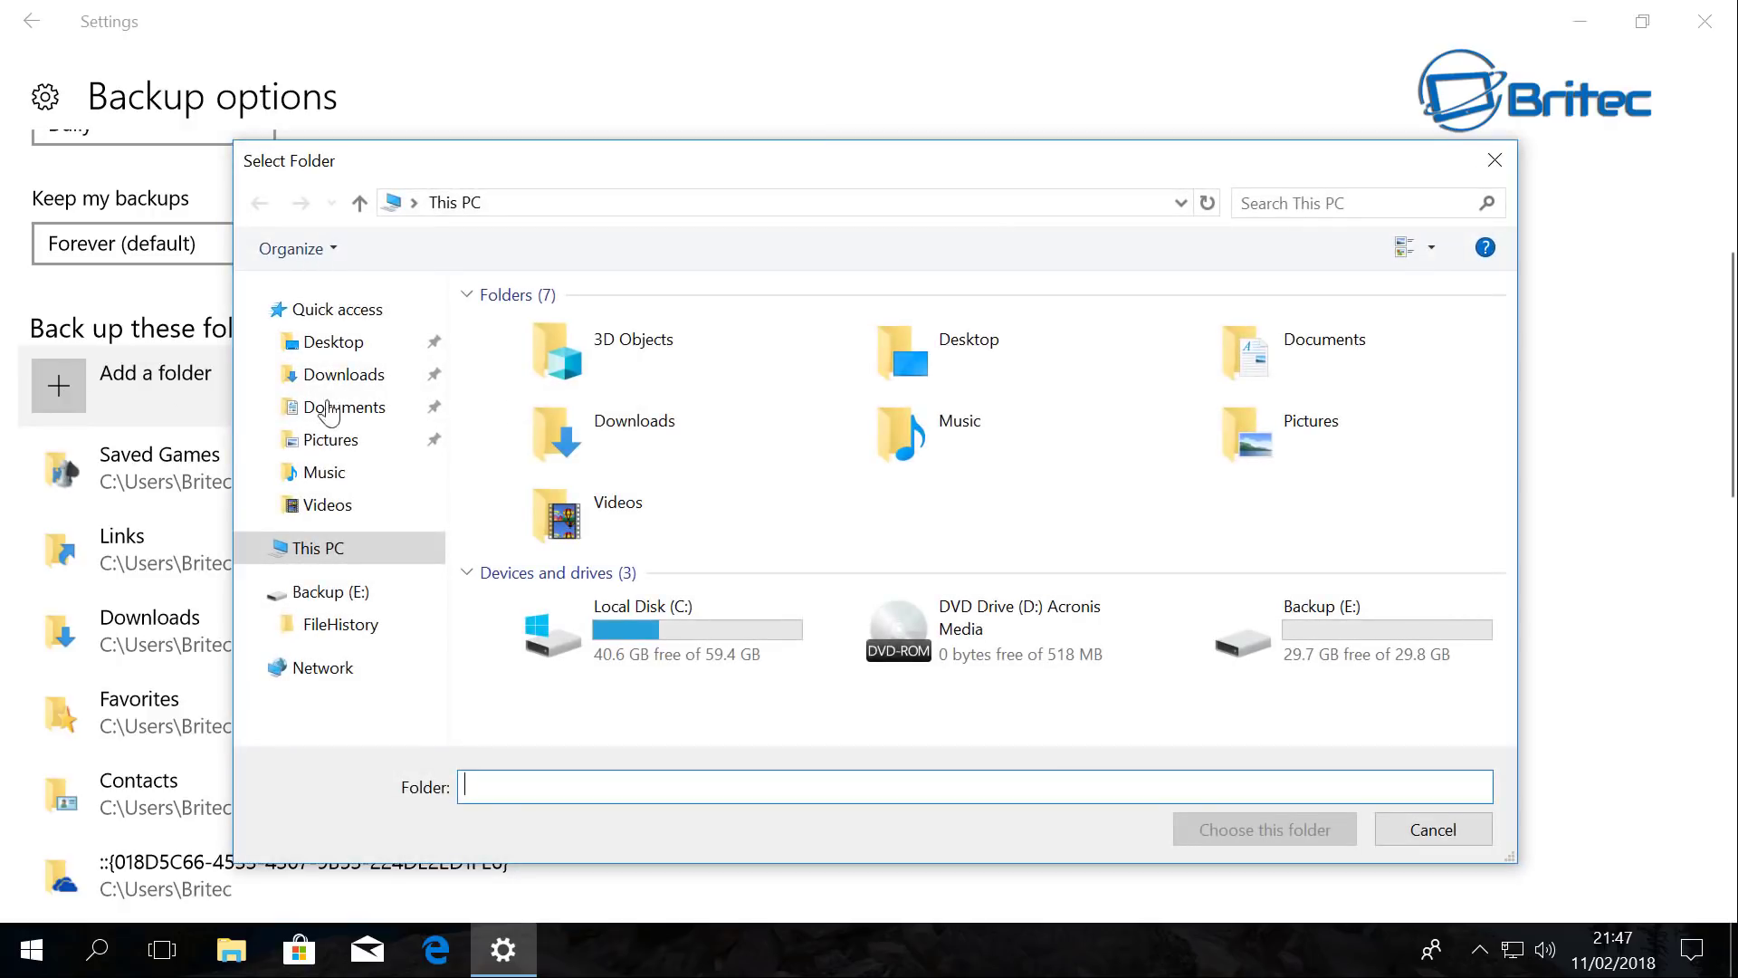
{"action": "left_click", "coordinate": [1494, 160]}
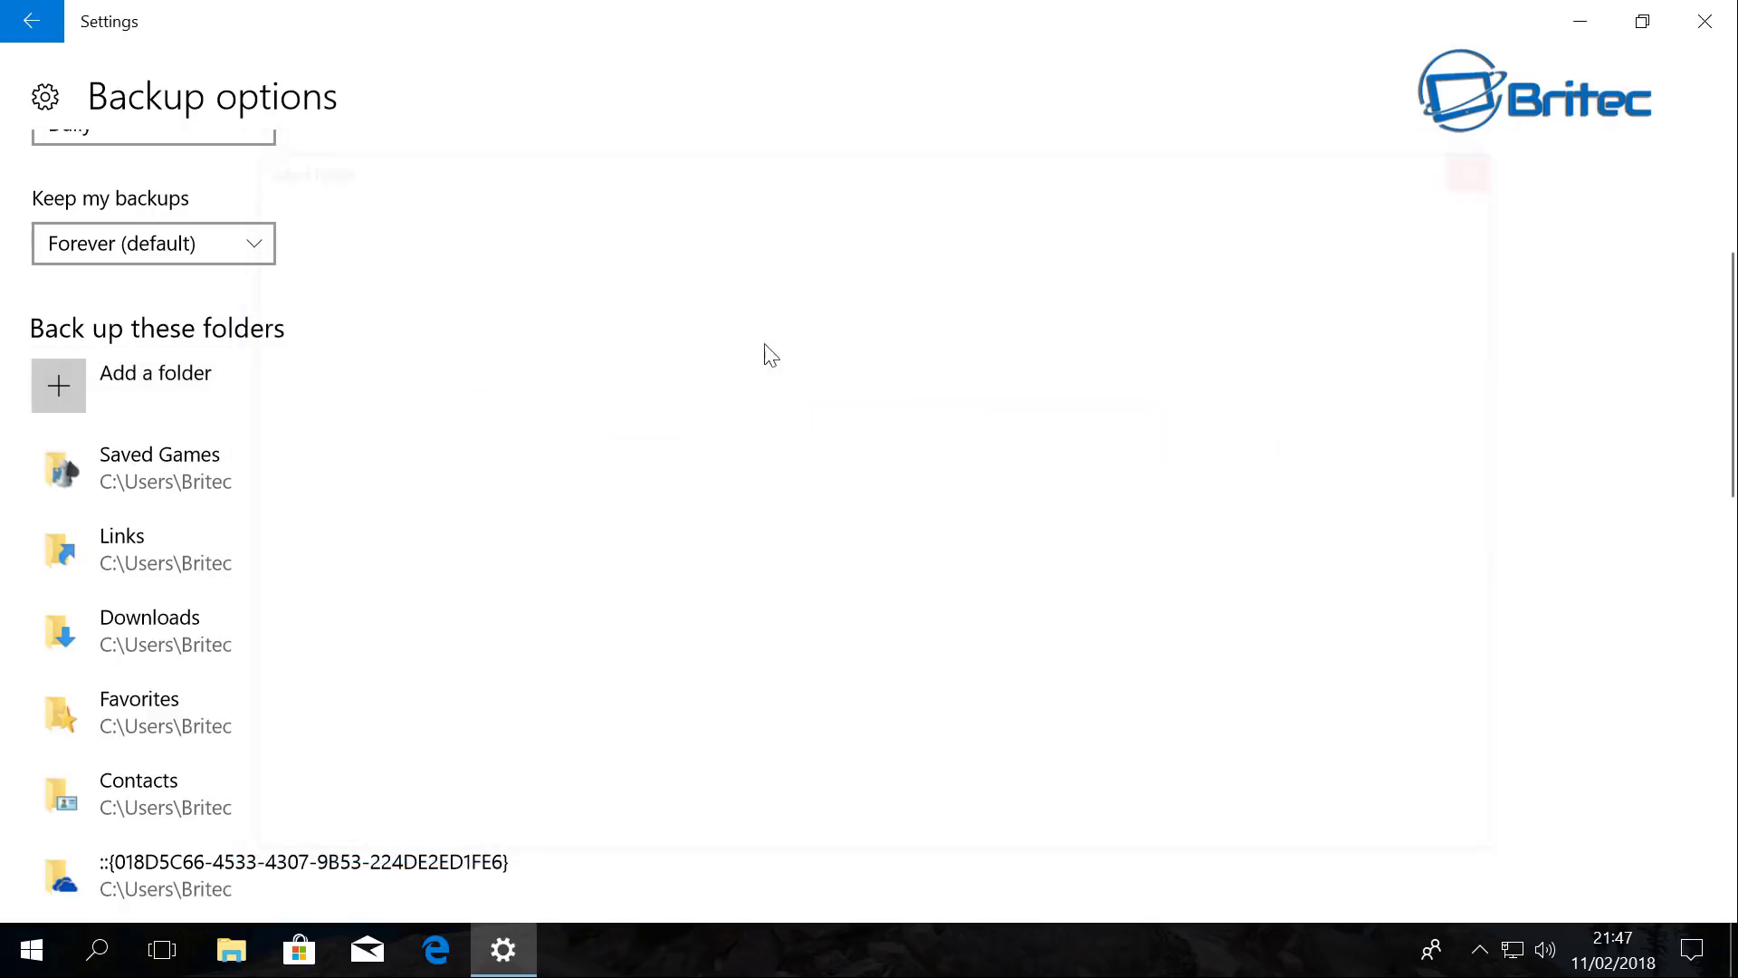
View the folder picker for excluding folders from the backup and close it without choosing one.
{"action": "scroll", "coordinate": [276, 383], "scroll_direction": "down", "scroll_amount": 5}
{"action": "scroll", "coordinate": [225, 503], "scroll_direction": "down", "scroll_amount": 5}
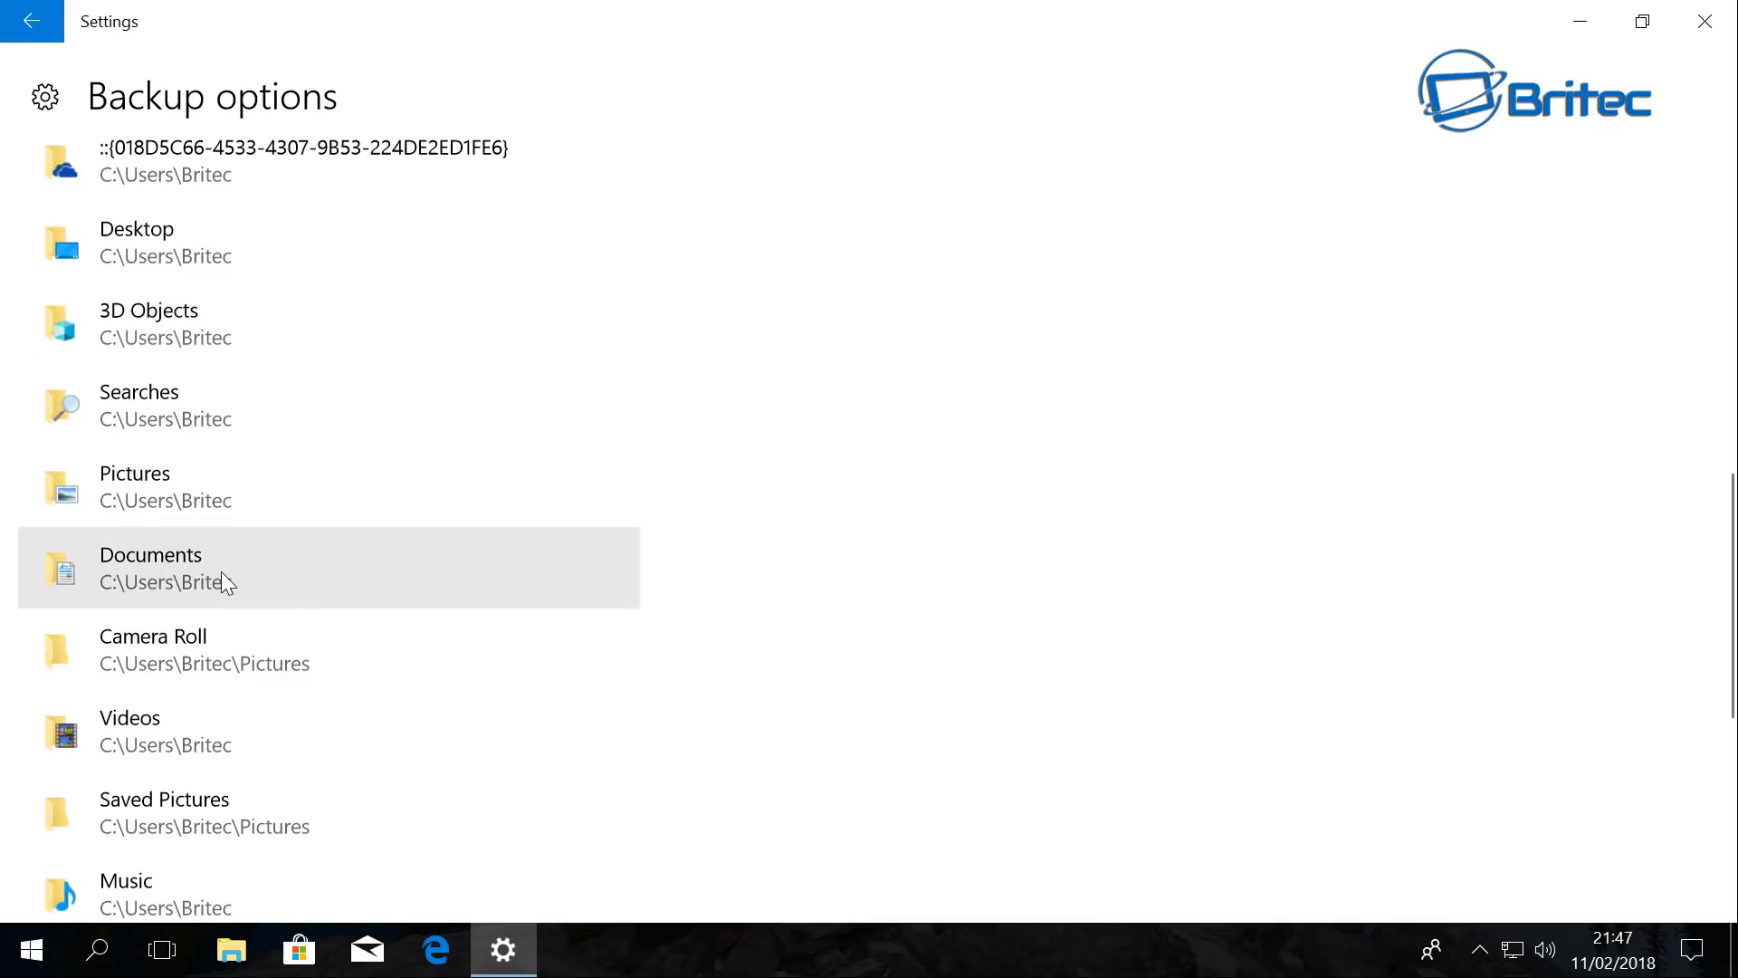
{"action": "scroll", "coordinate": [221, 579], "scroll_direction": "down", "scroll_amount": 5}
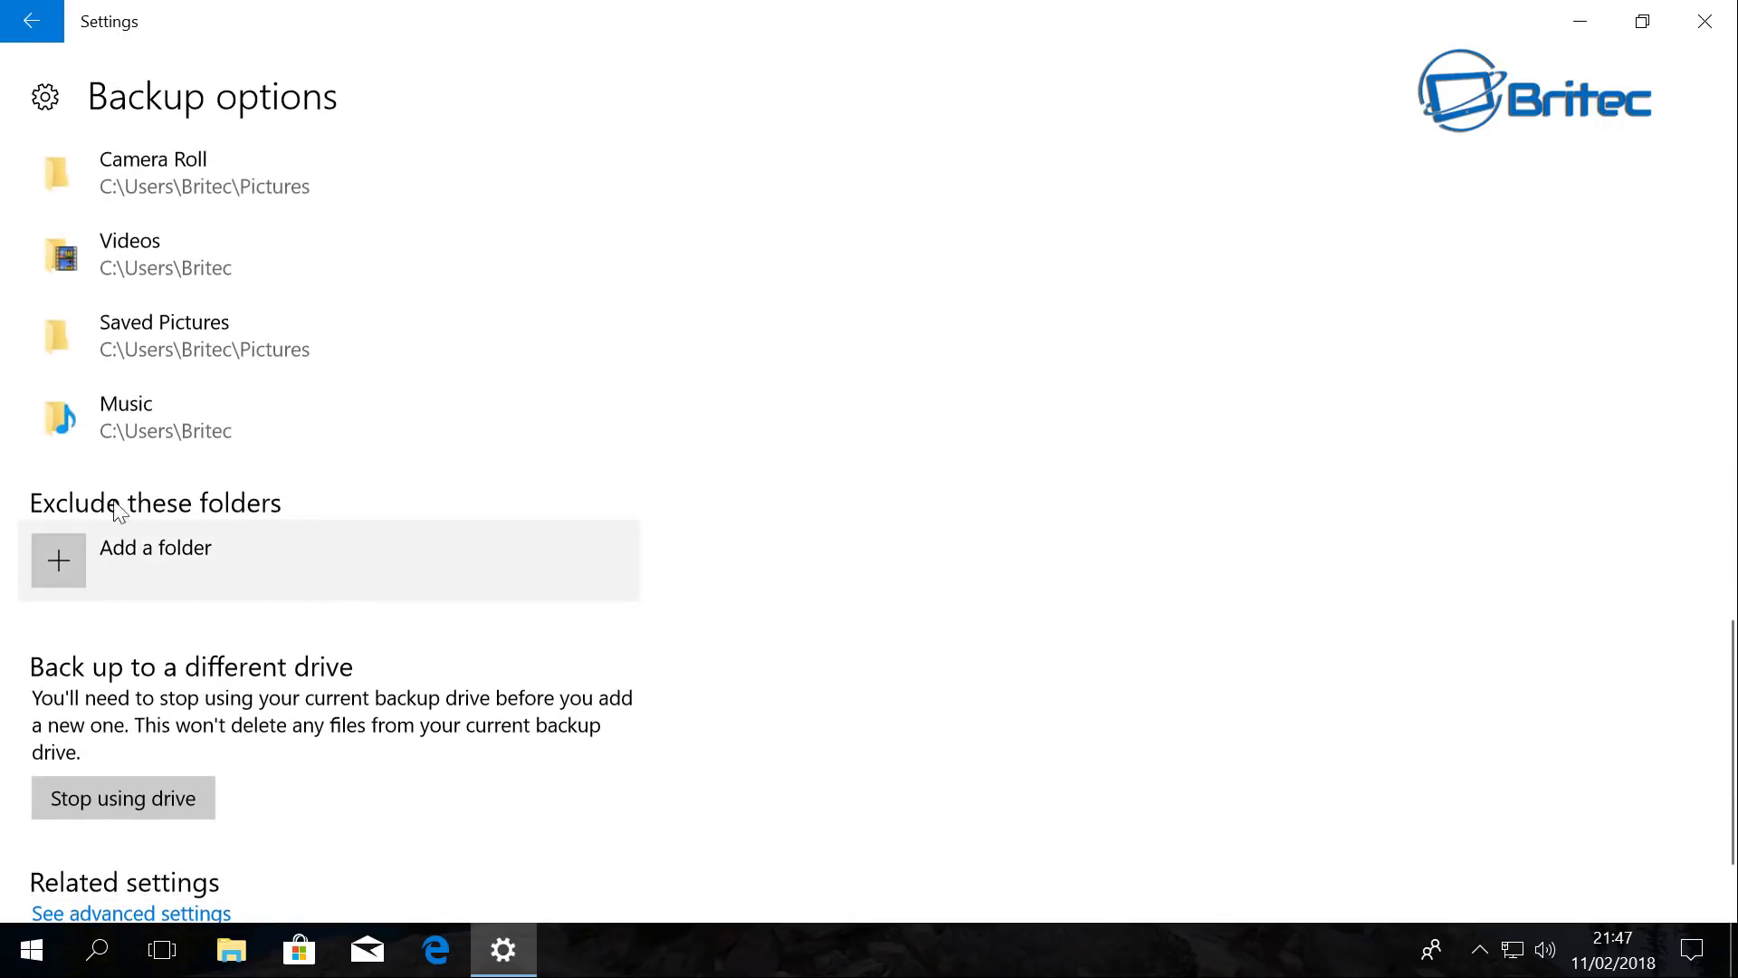
{"action": "left_click", "coordinate": [57, 556]}
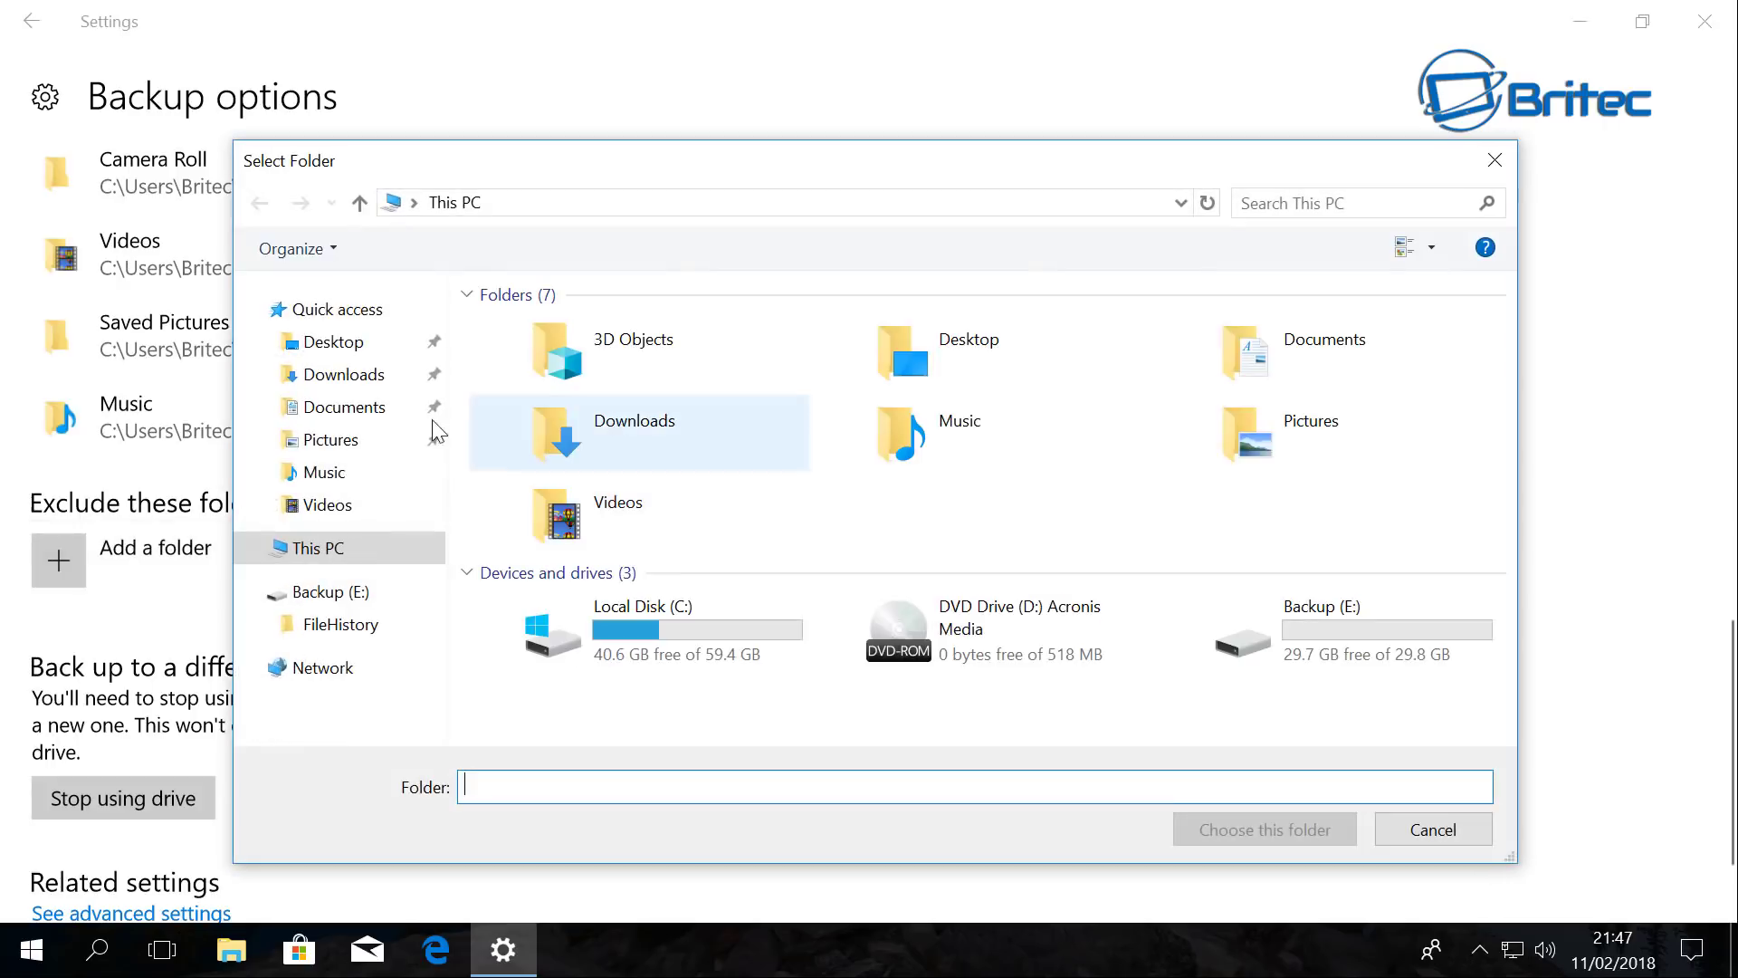
{"action": "left_click", "coordinate": [1495, 160]}
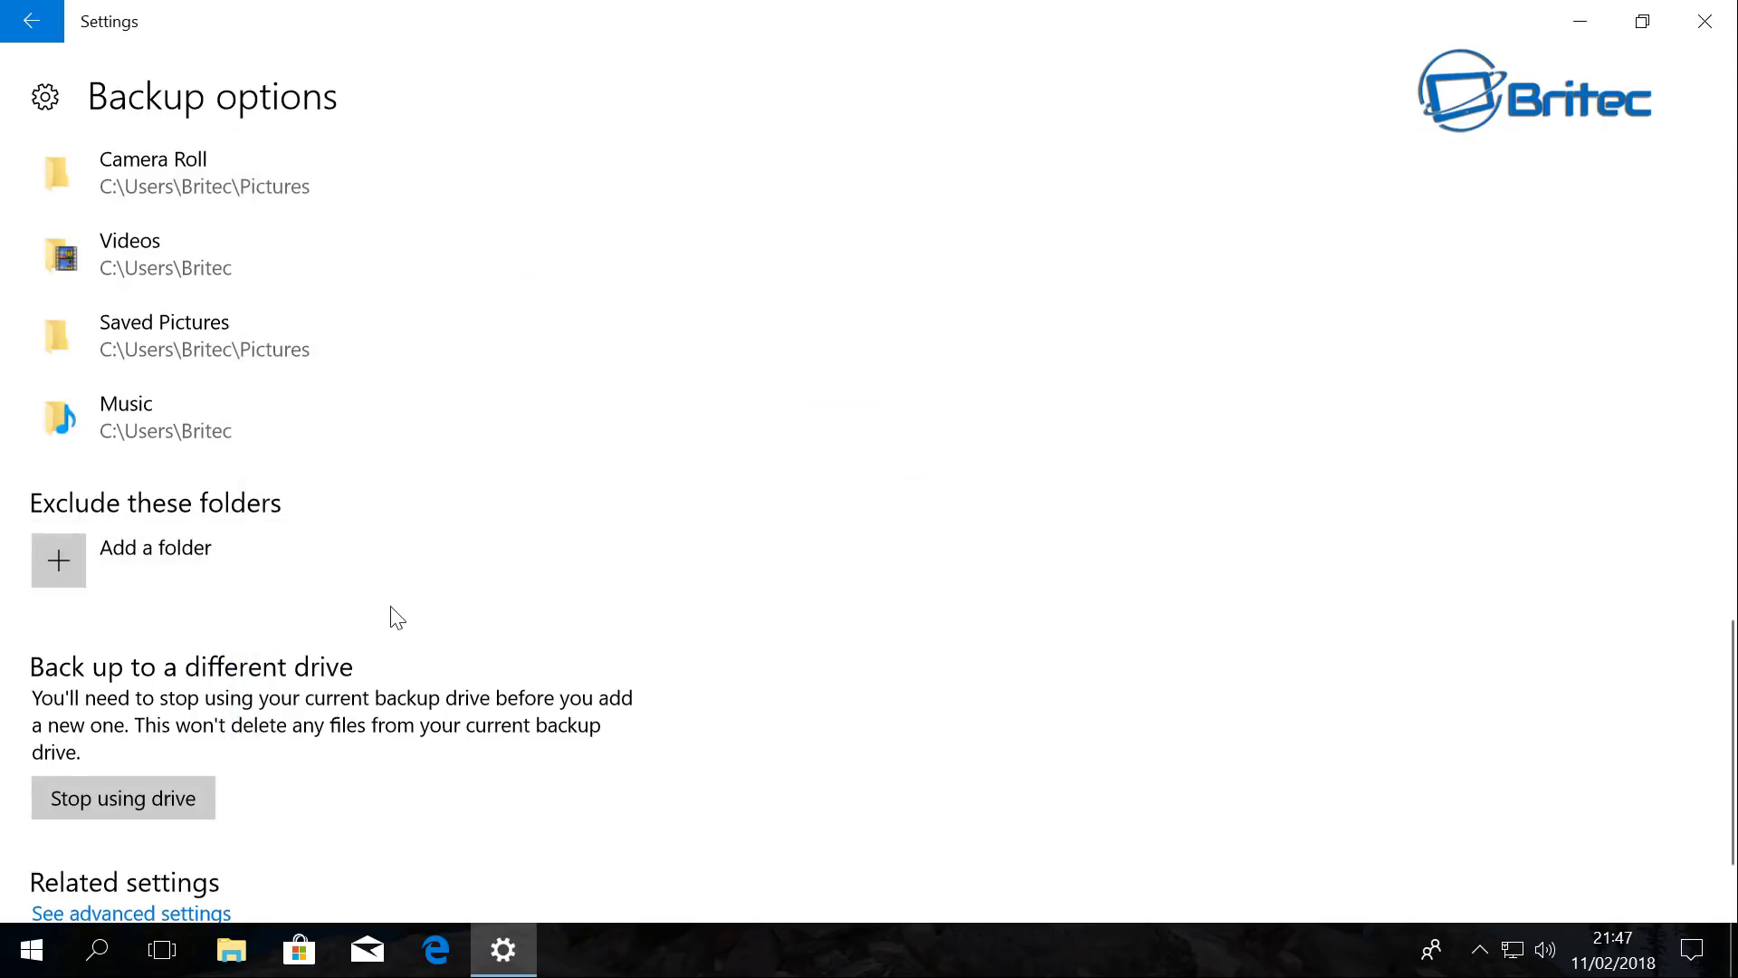
Examine the advanced File History settings in Control Panel, then close them.
{"action": "scroll", "coordinate": [240, 606], "scroll_direction": "down", "scroll_amount": 3}
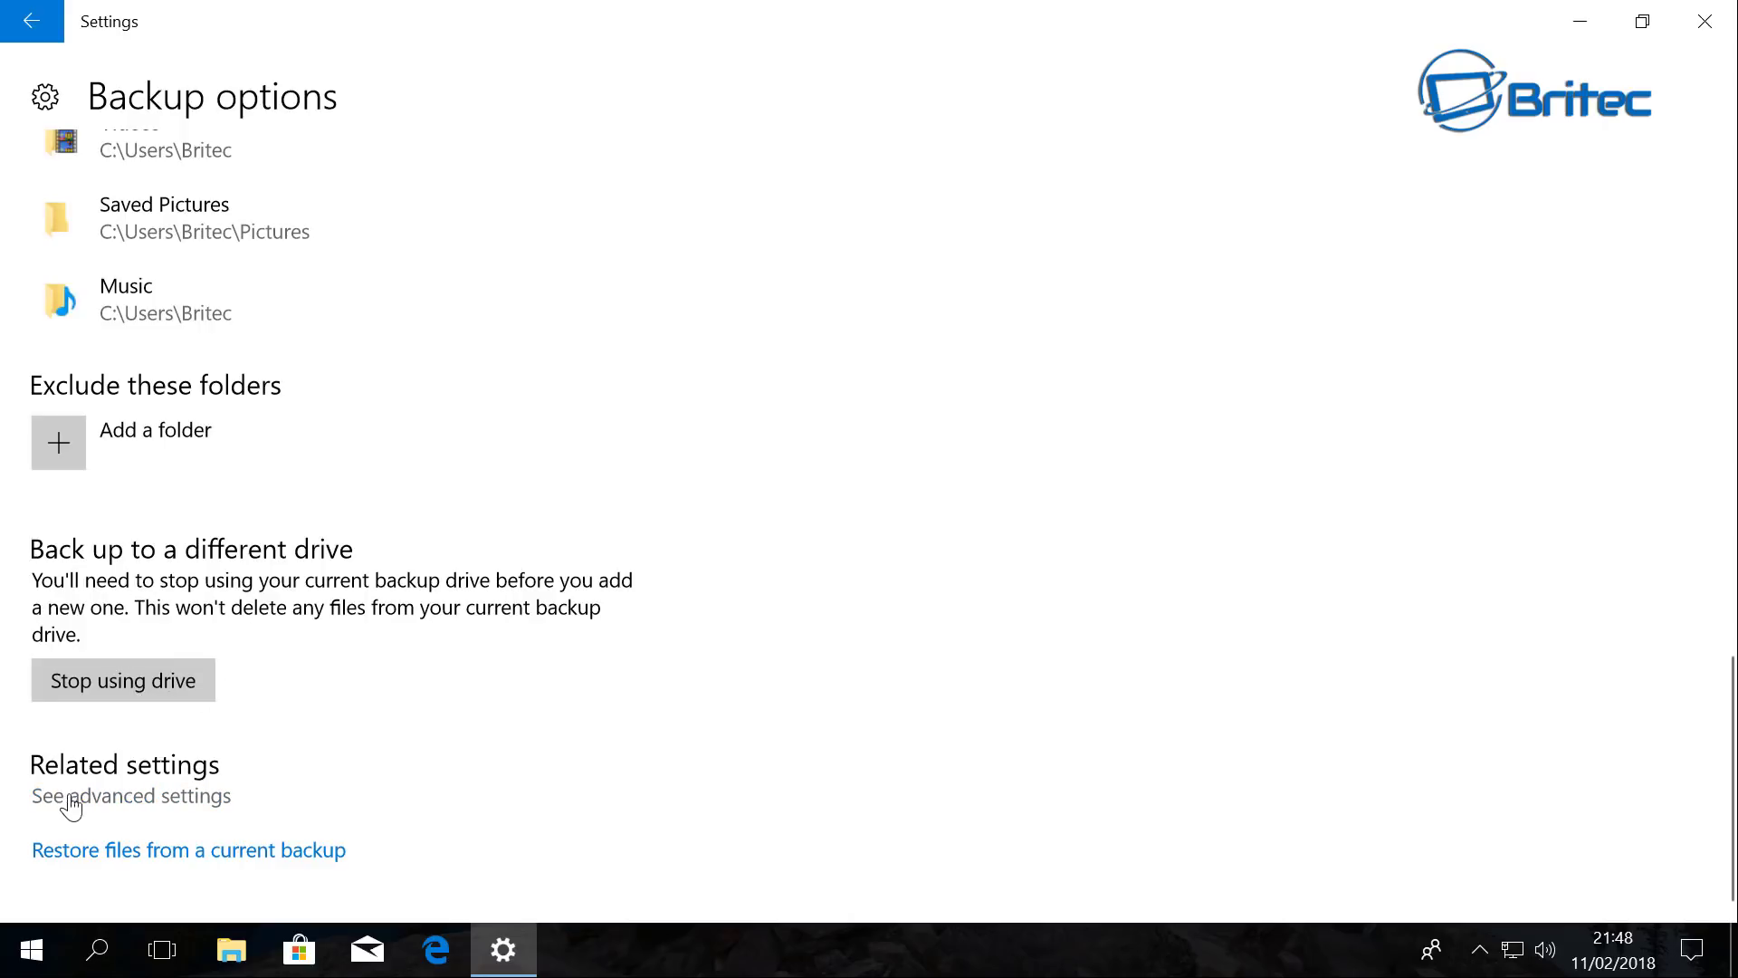
{"action": "left_click", "coordinate": [163, 798]}
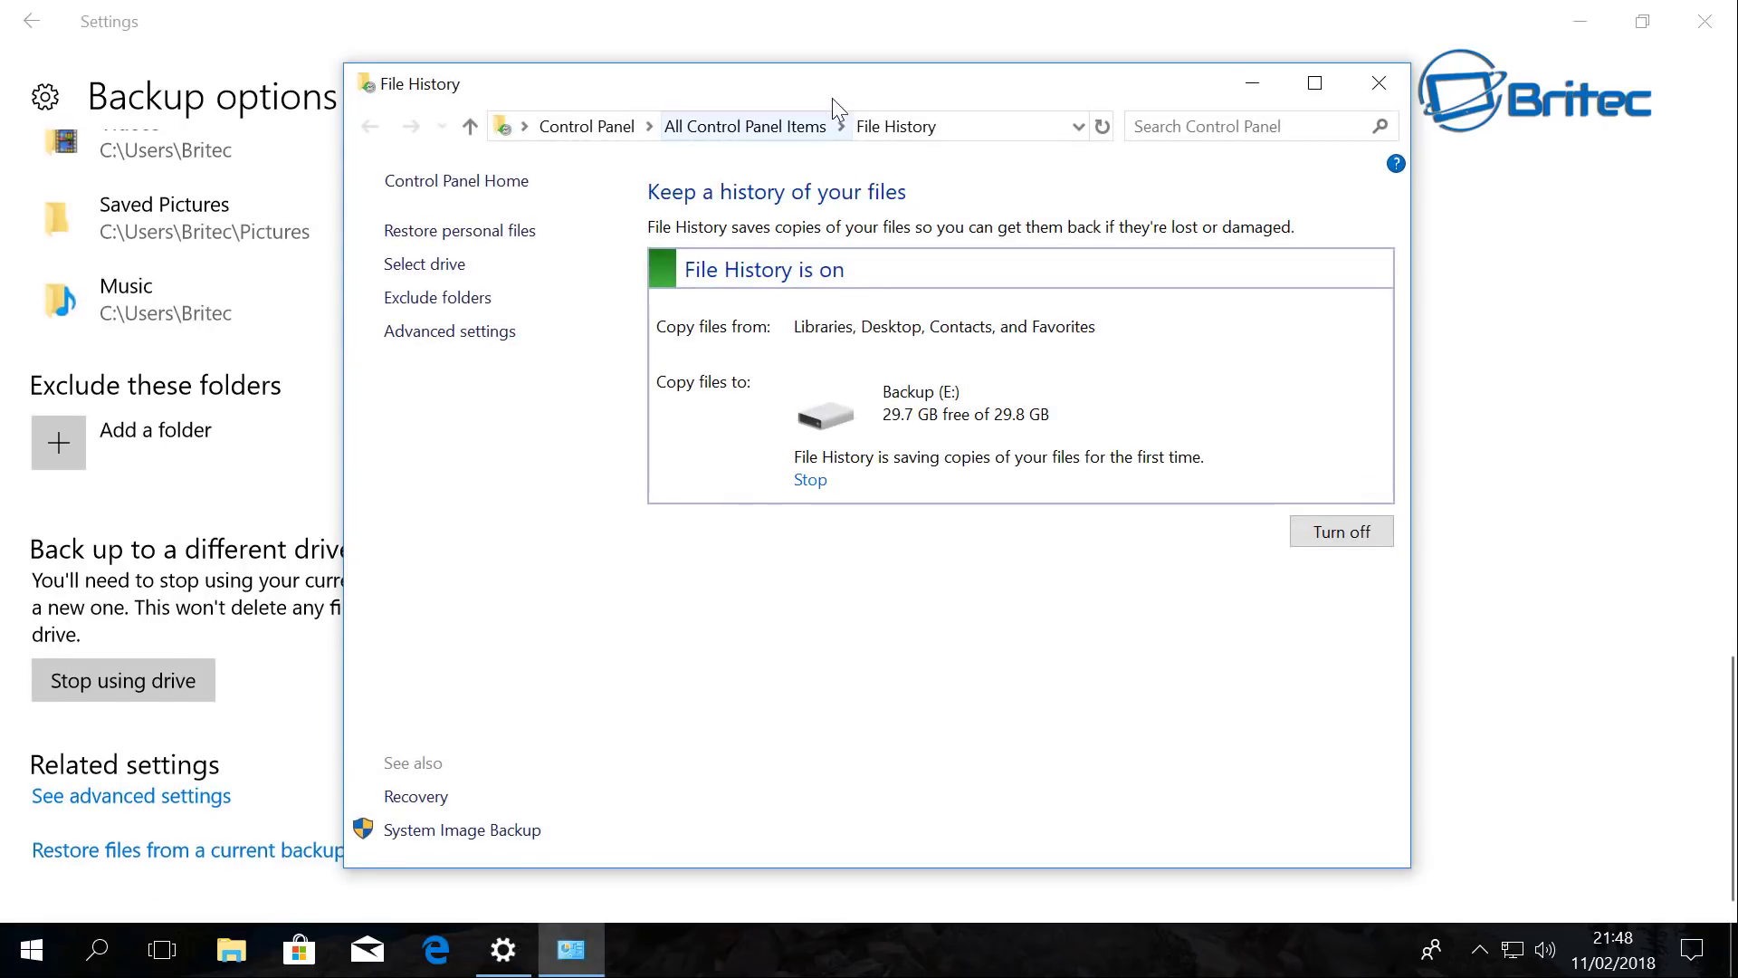
{"action": "left_click_drag", "start_coordinate": [833, 100], "coordinate": [819, 91]}
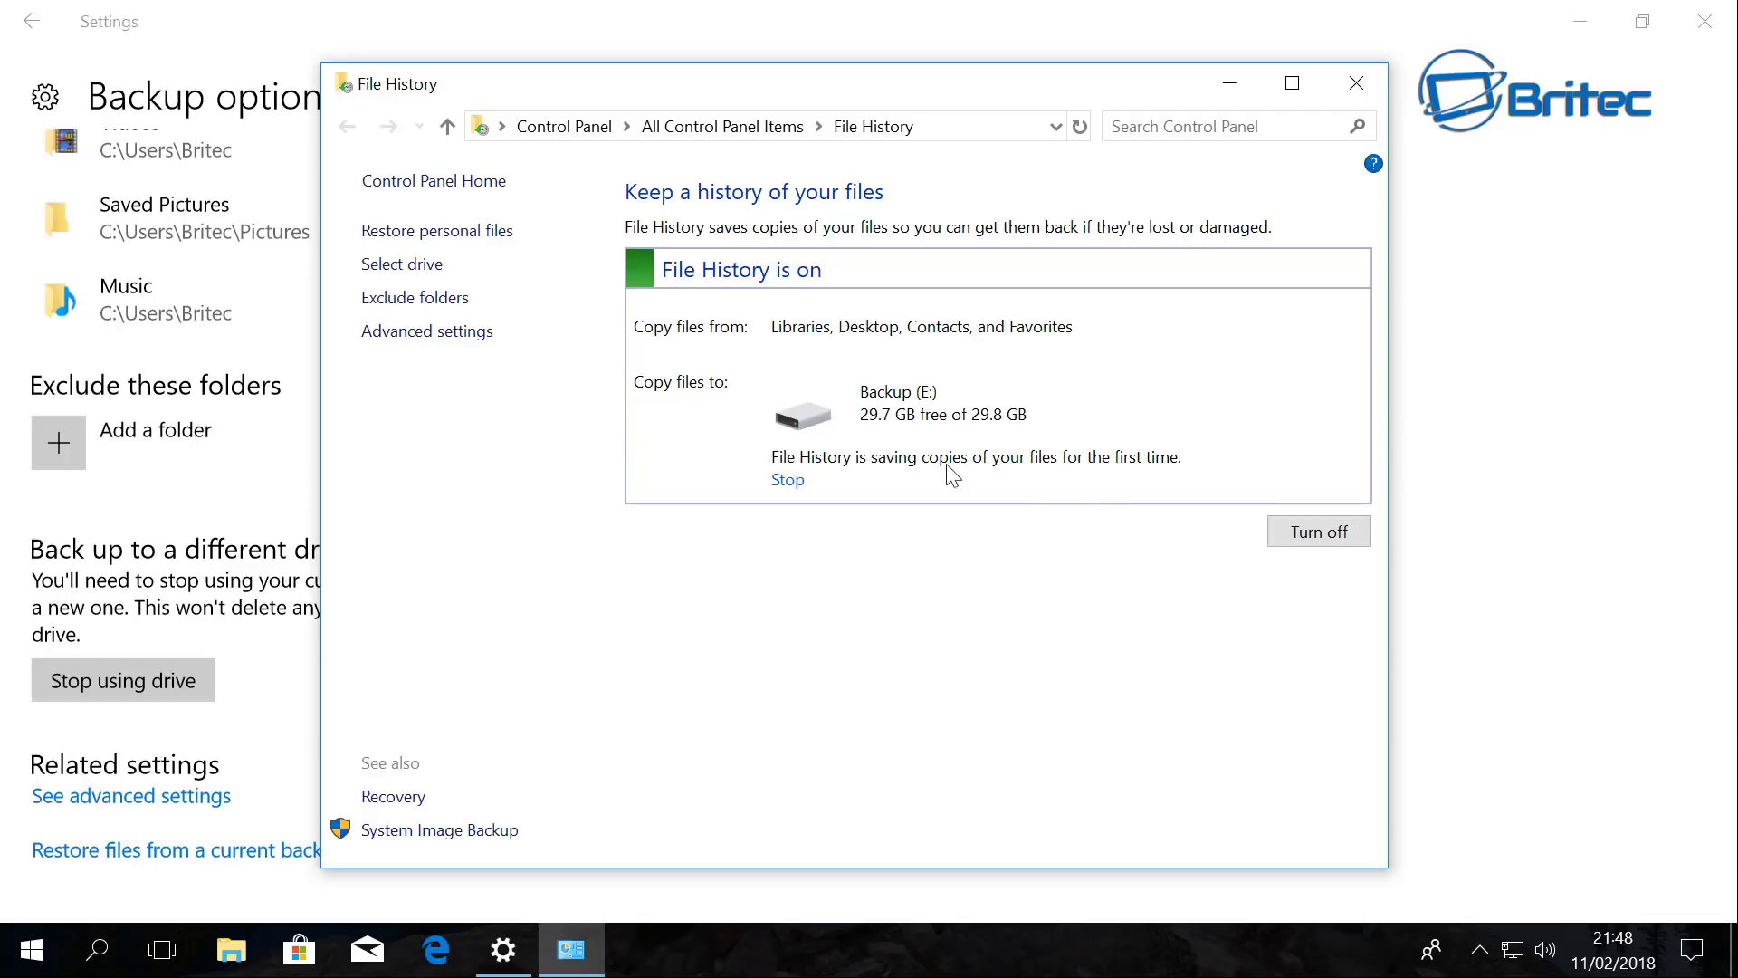
{"action": "left_click", "coordinate": [1354, 82]}
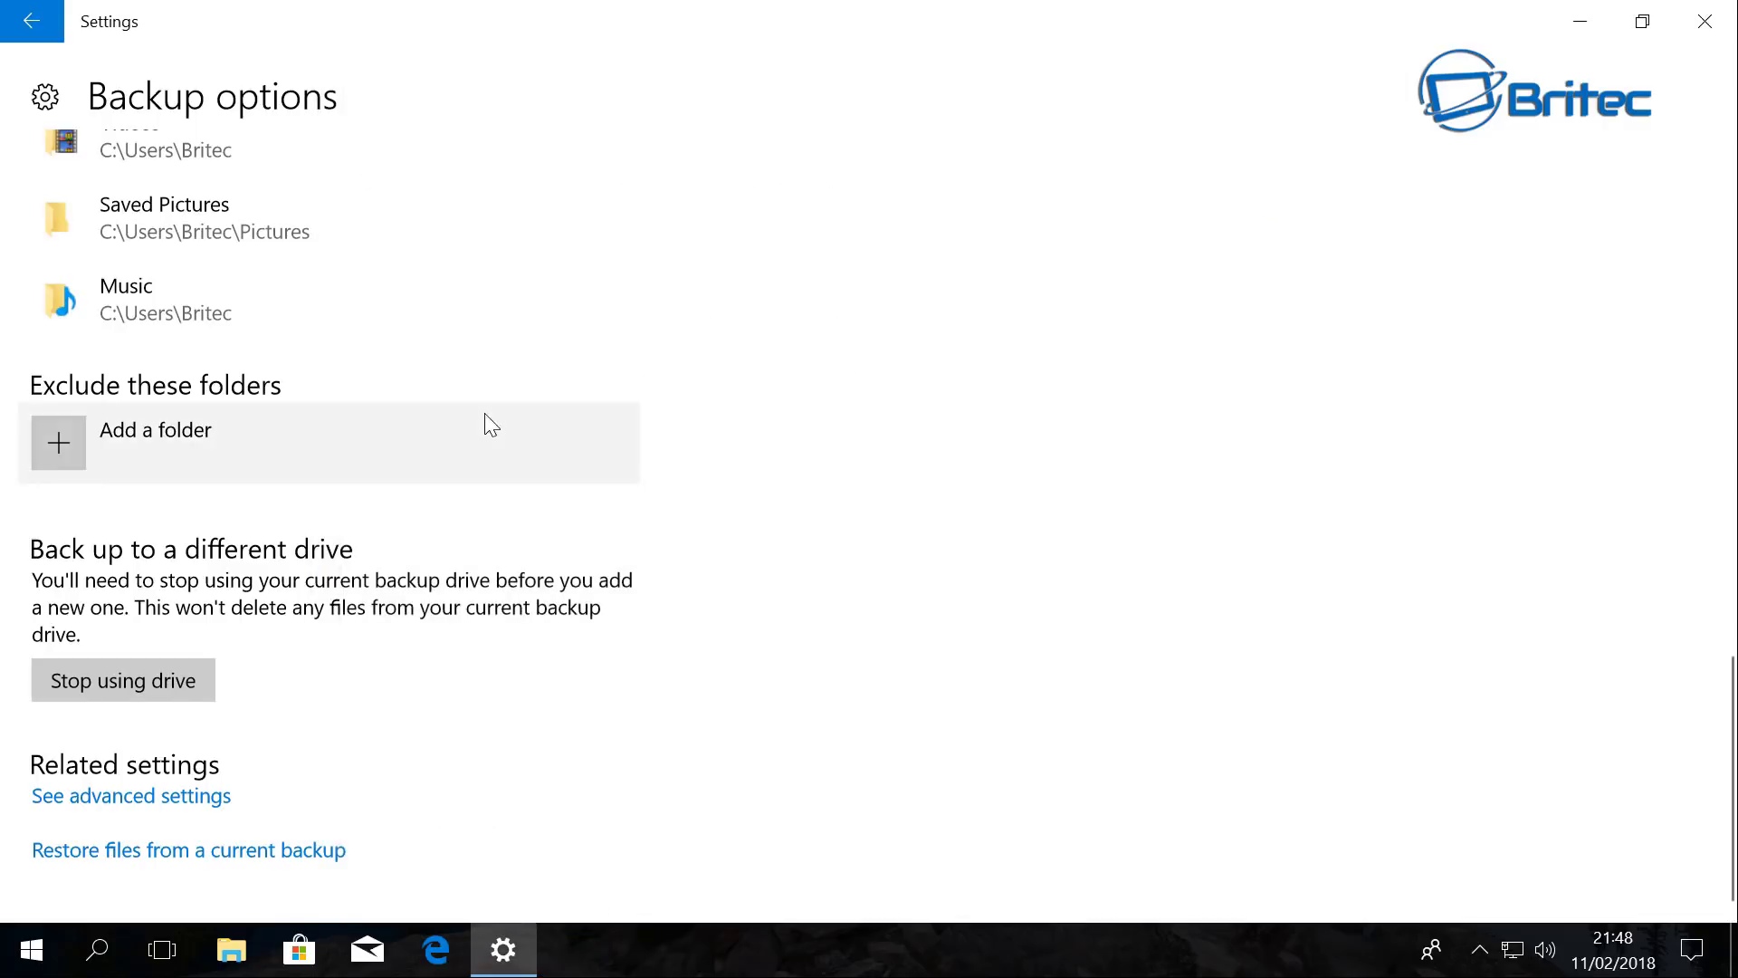
Inspect the FileHistory folder on the Backup (E:) drive in File Explorer.
{"action": "scroll", "coordinate": [452, 443], "scroll_direction": "up", "scroll_amount": 5}
{"action": "scroll", "coordinate": [421, 451], "scroll_direction": "up", "scroll_amount": 10}
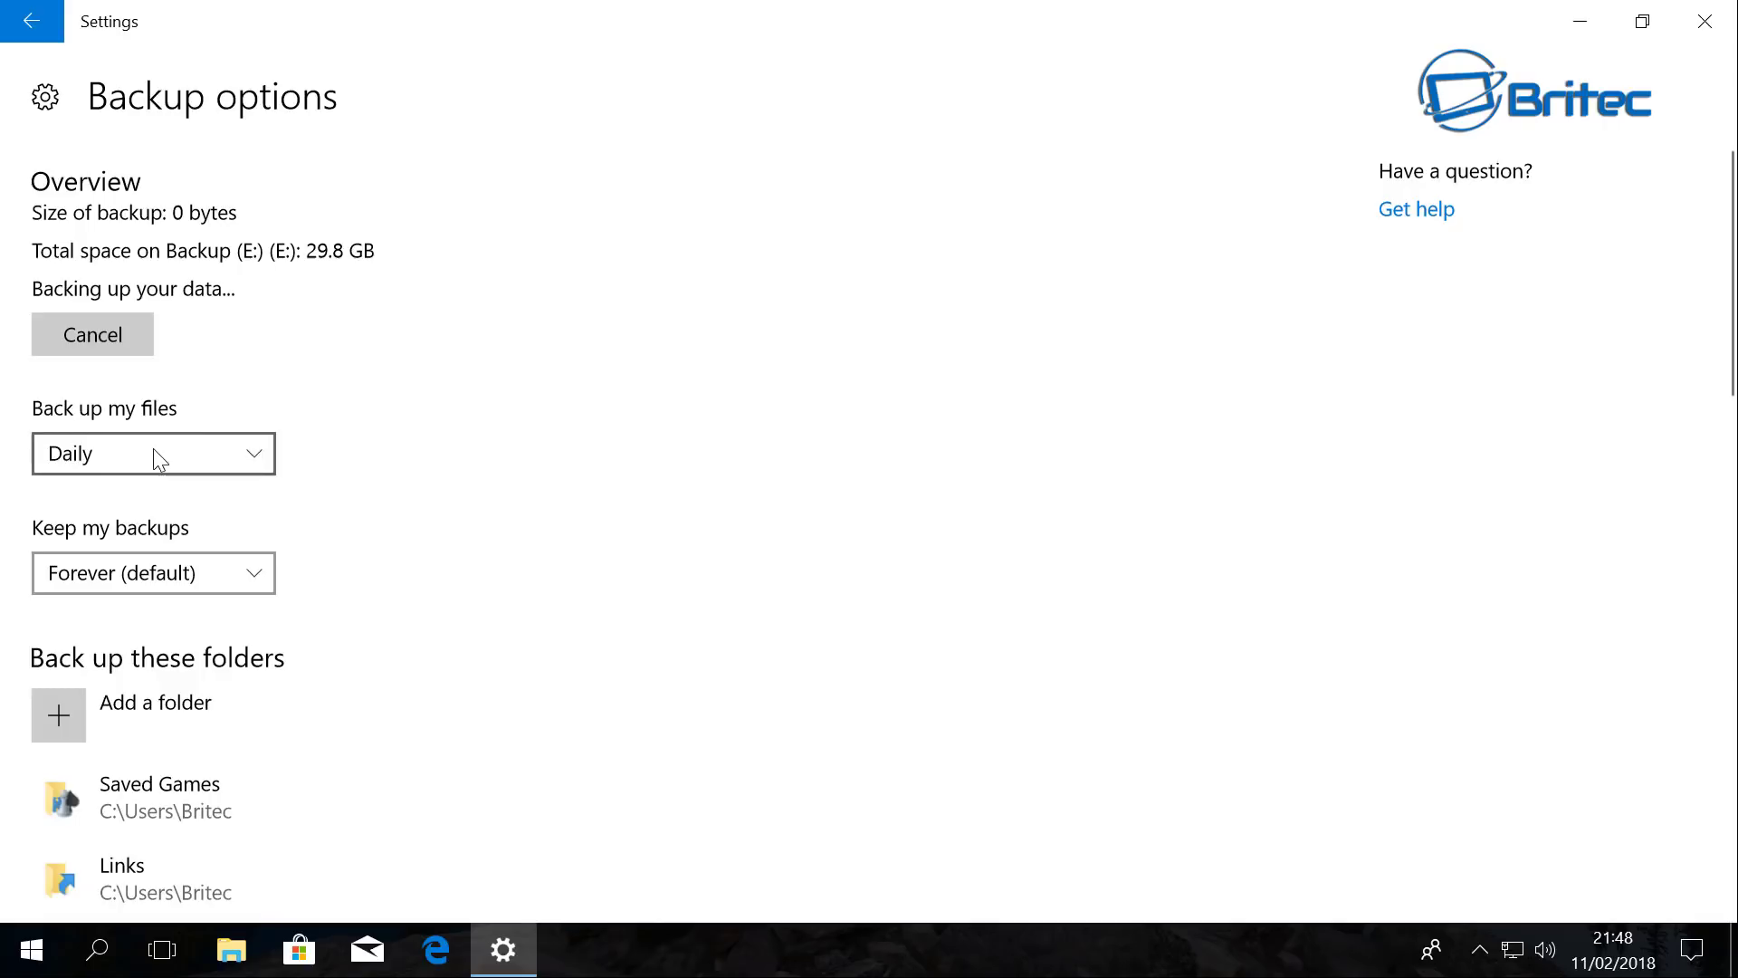
{"action": "left_click", "coordinate": [228, 966]}
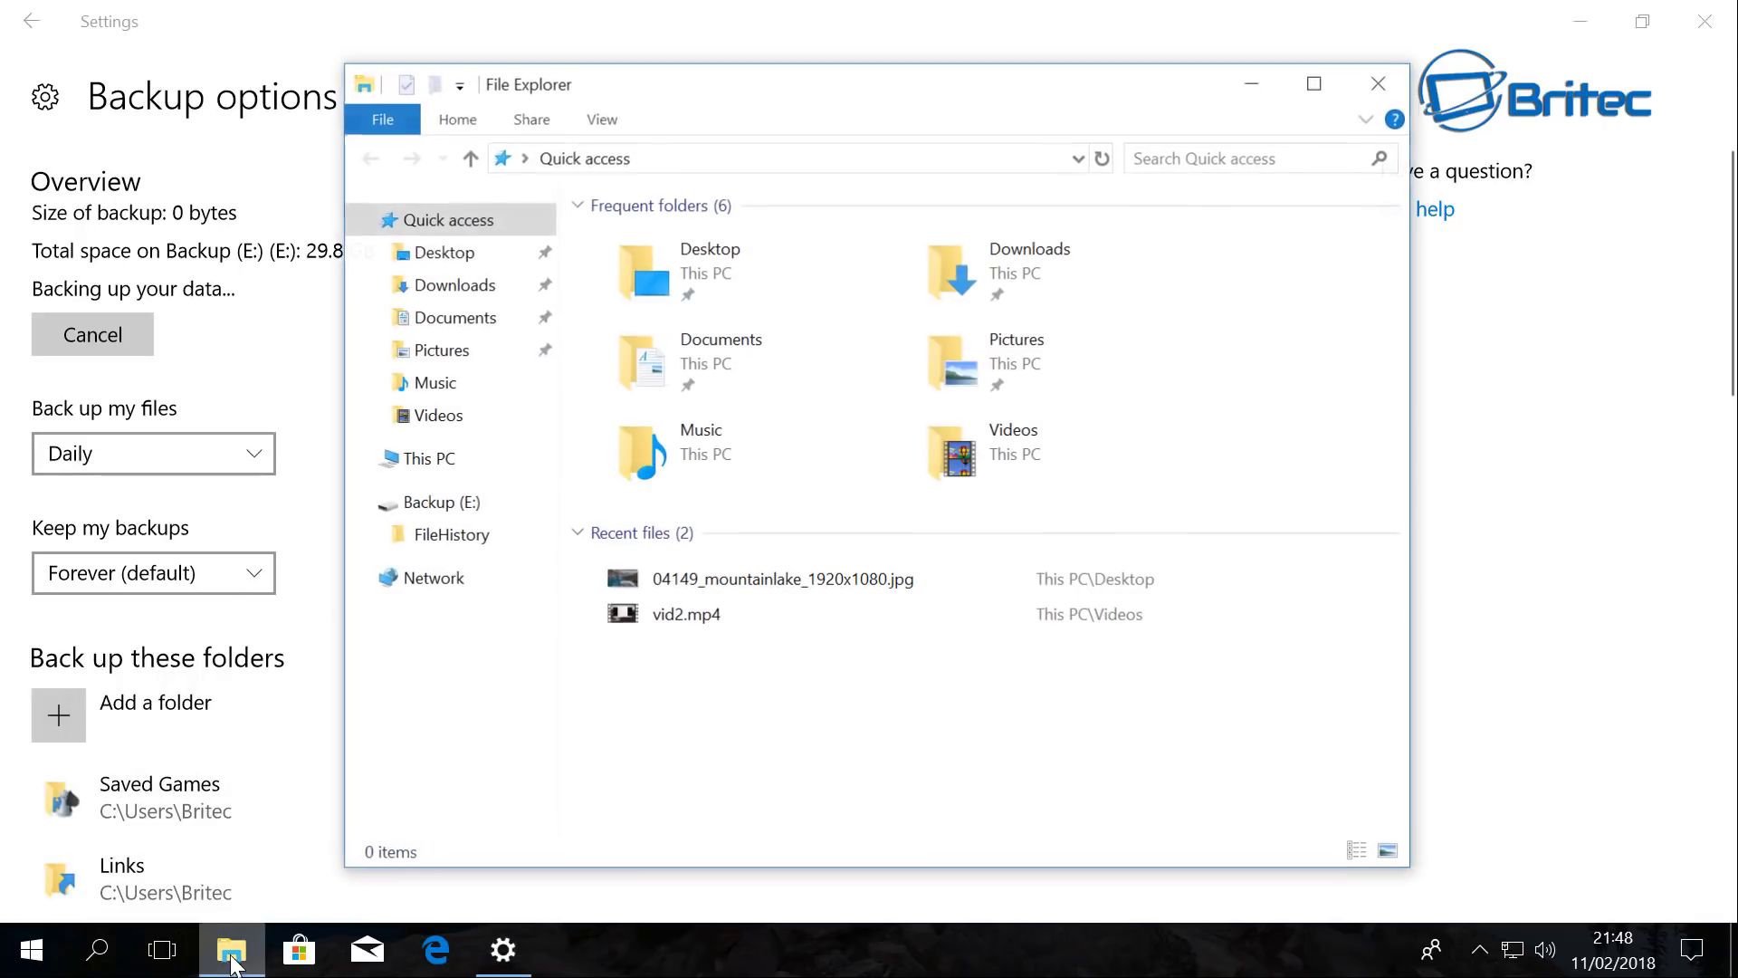
{"action": "left_click", "coordinate": [443, 504]}
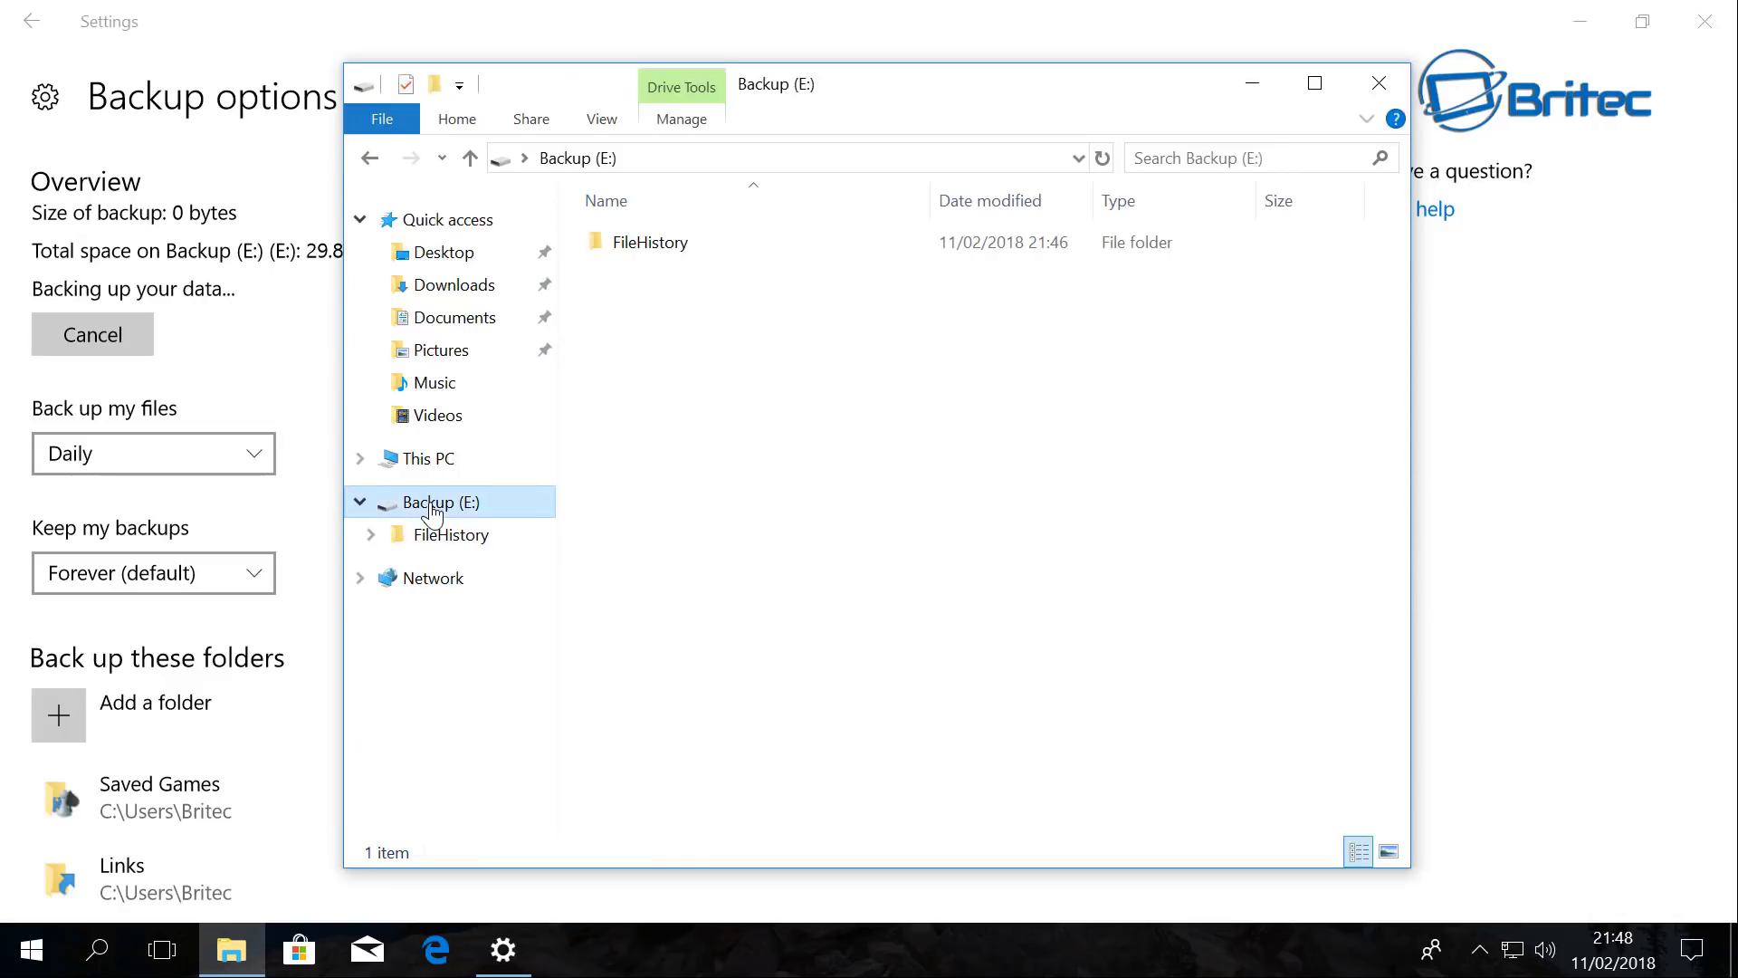
{"action": "double_click", "coordinate": [645, 246]}
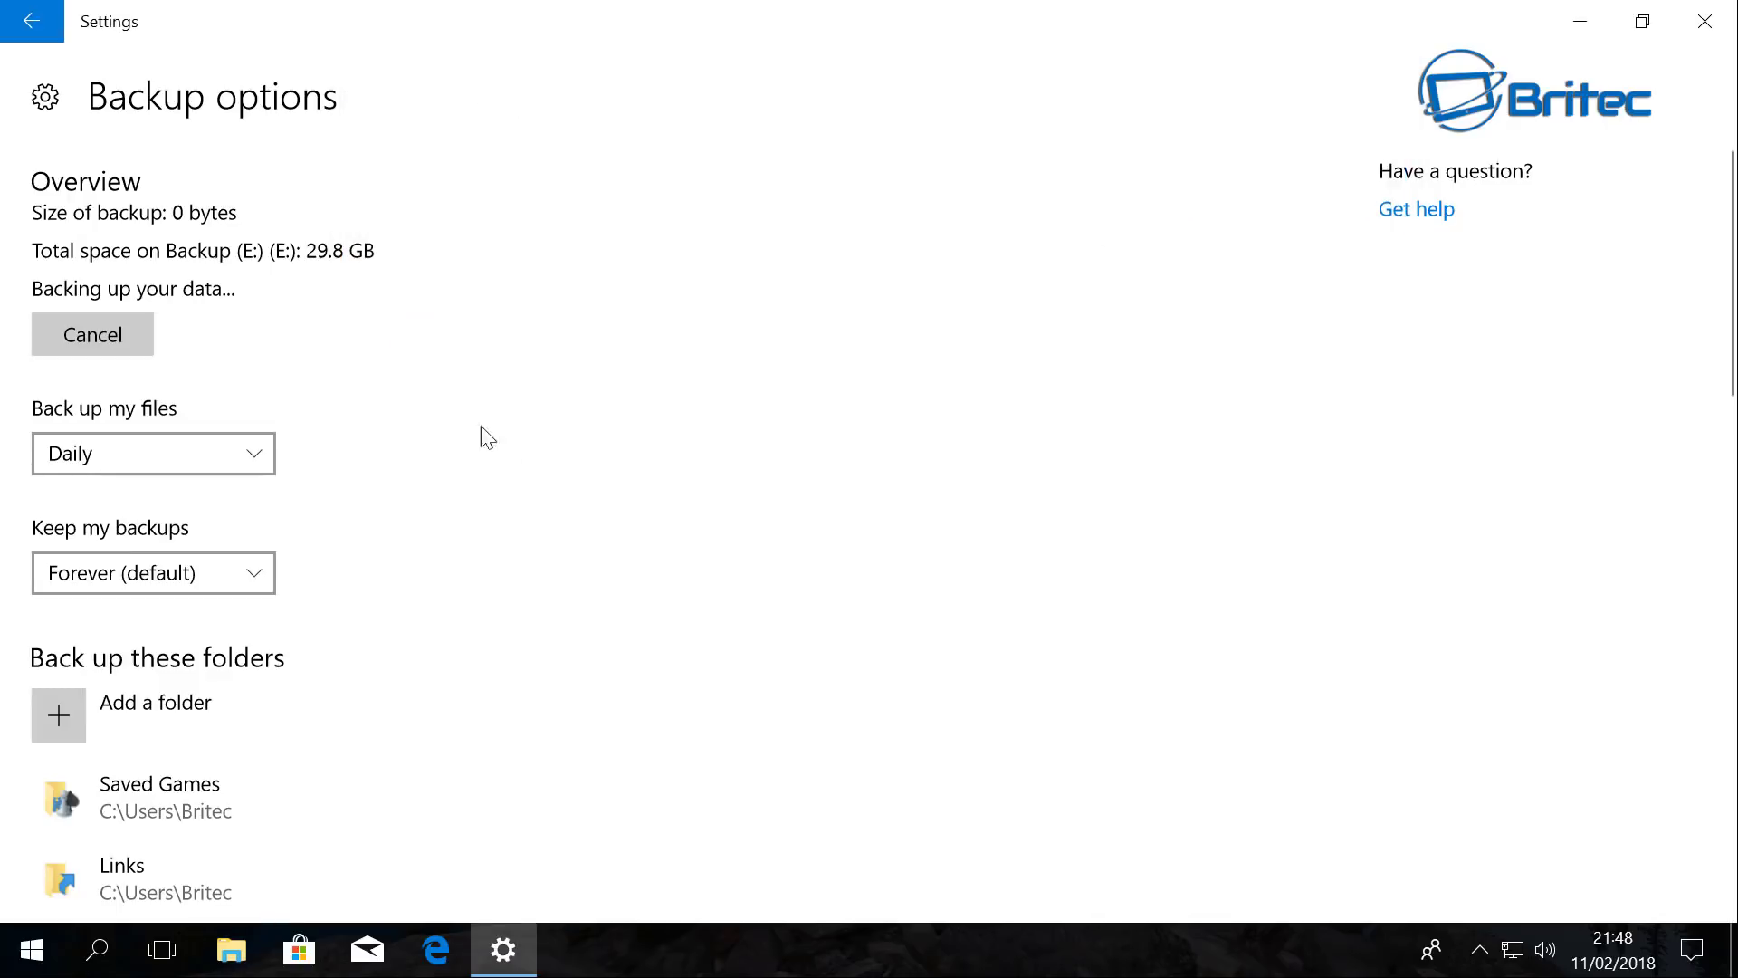
{"action": "scroll", "coordinate": [594, 589], "scroll_direction": "down", "scroll_amount": 10}
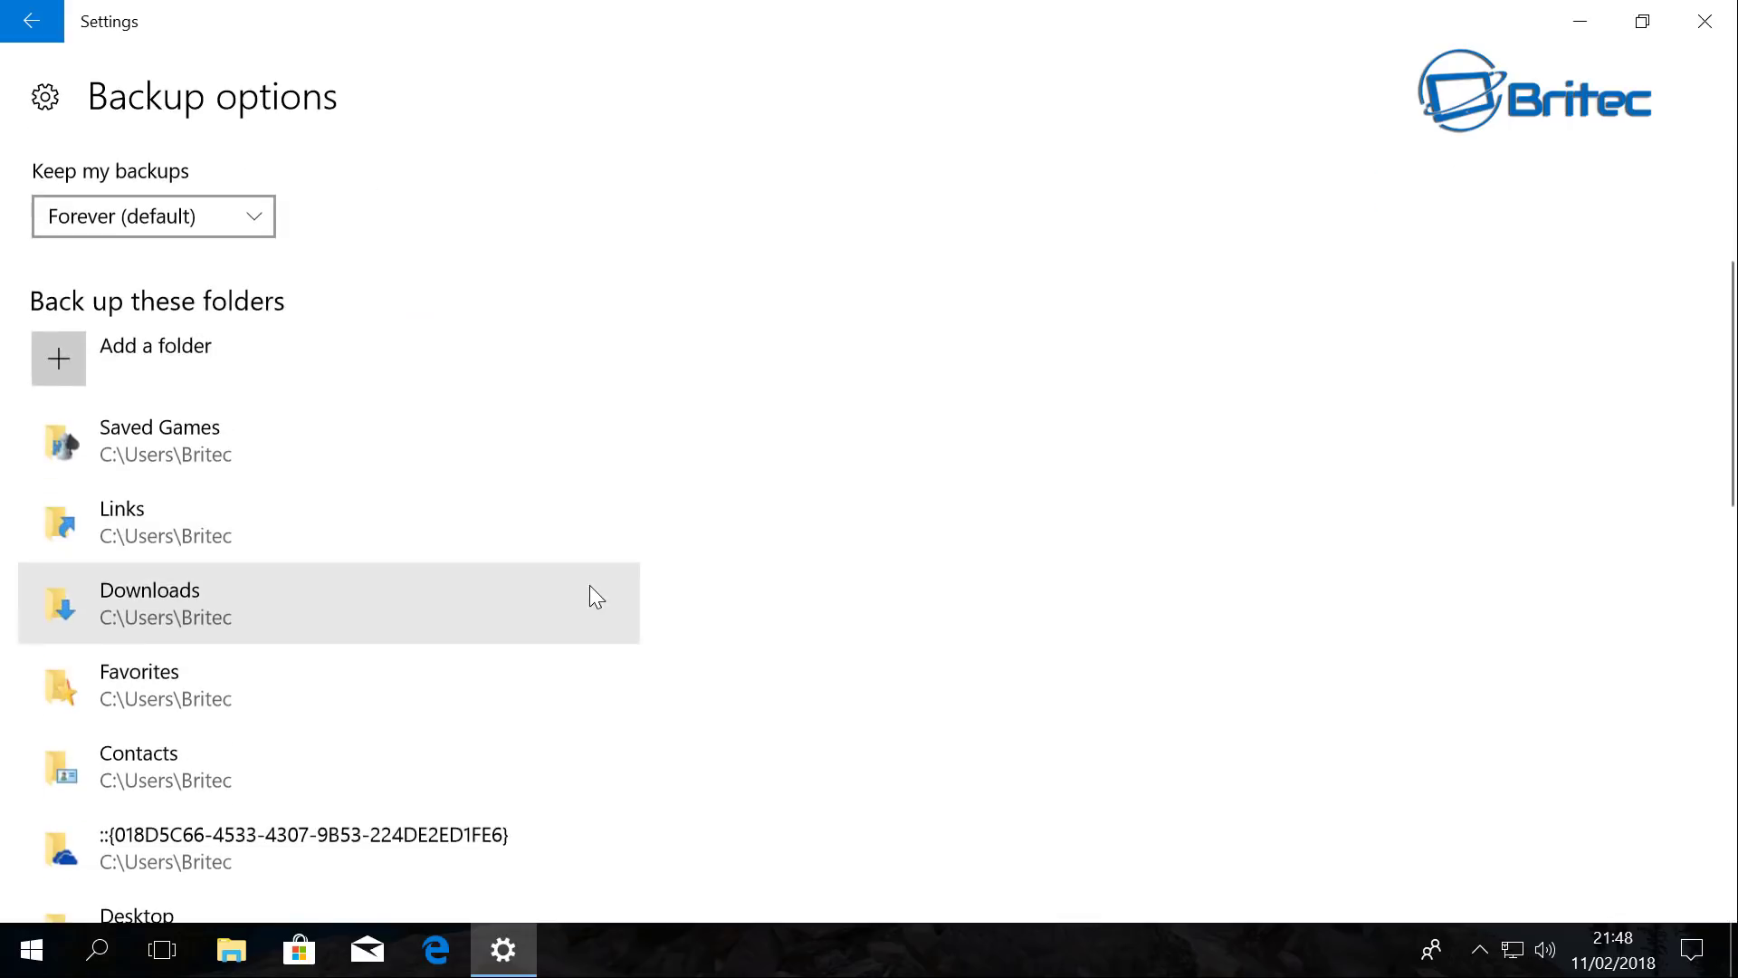
{"action": "scroll", "coordinate": [594, 598], "scroll_direction": "up", "scroll_amount": 8}
{"action": "scroll", "coordinate": [594, 600], "scroll_direction": "up", "scroll_amount": 3}
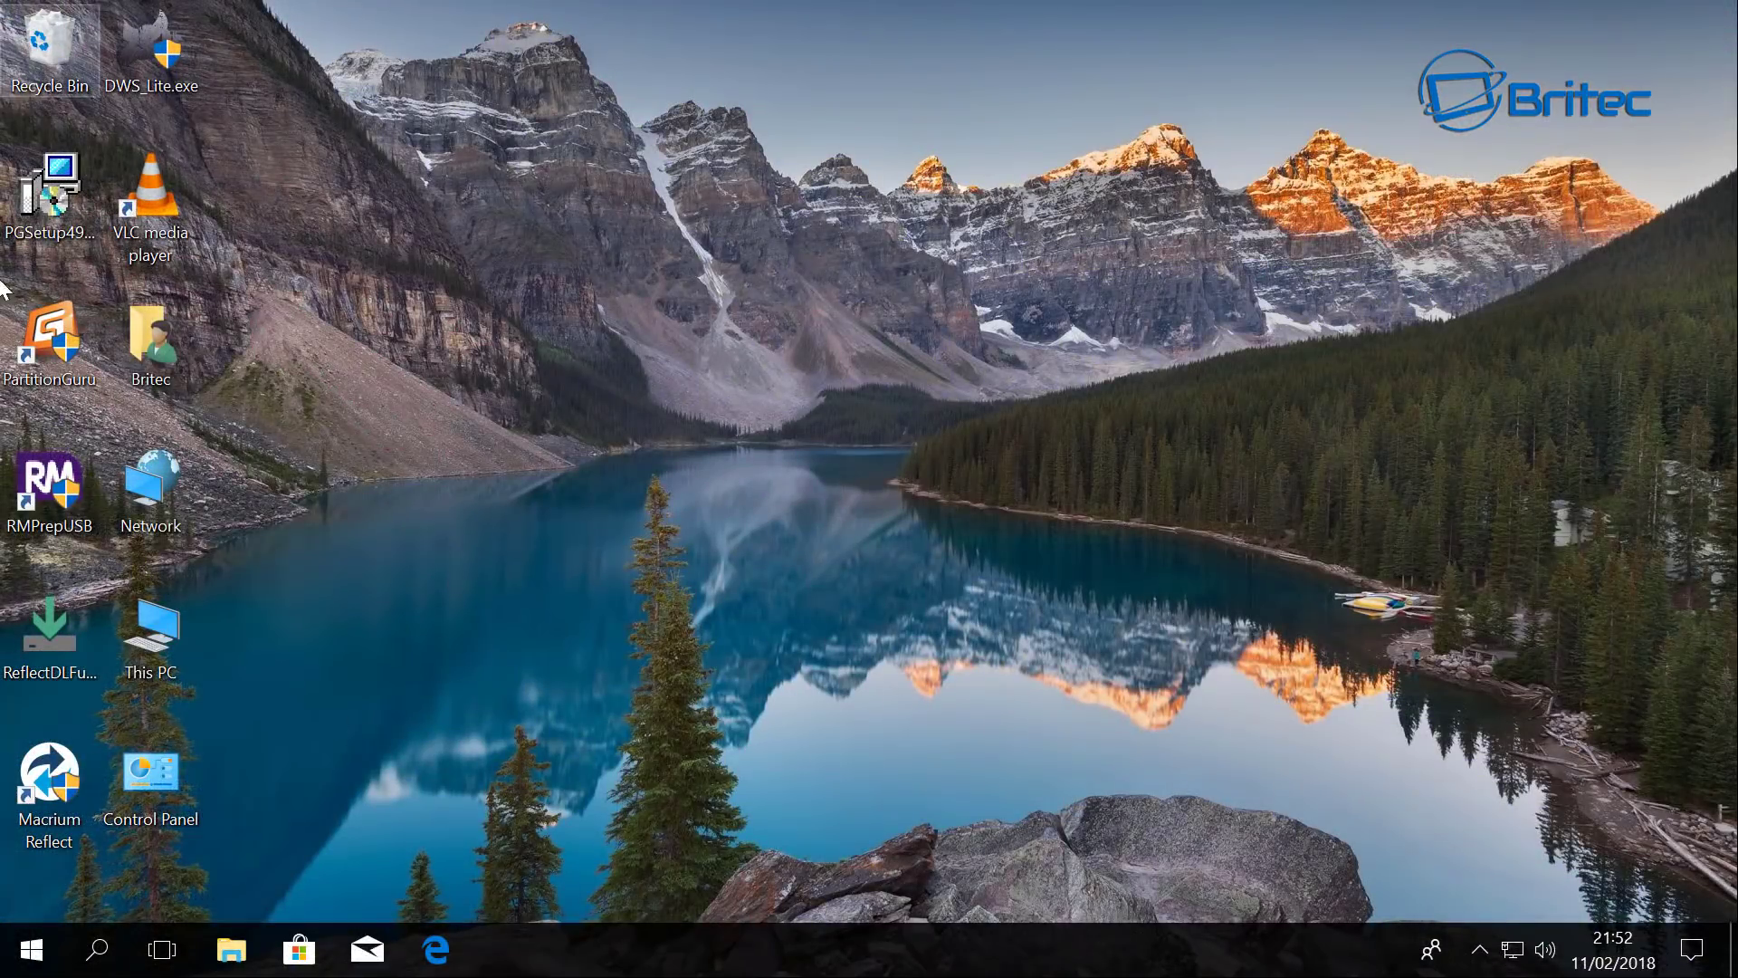
Search Windows for "file history" and open Restore your files with File History.
{"action": "left_click", "coordinate": [95, 948]}
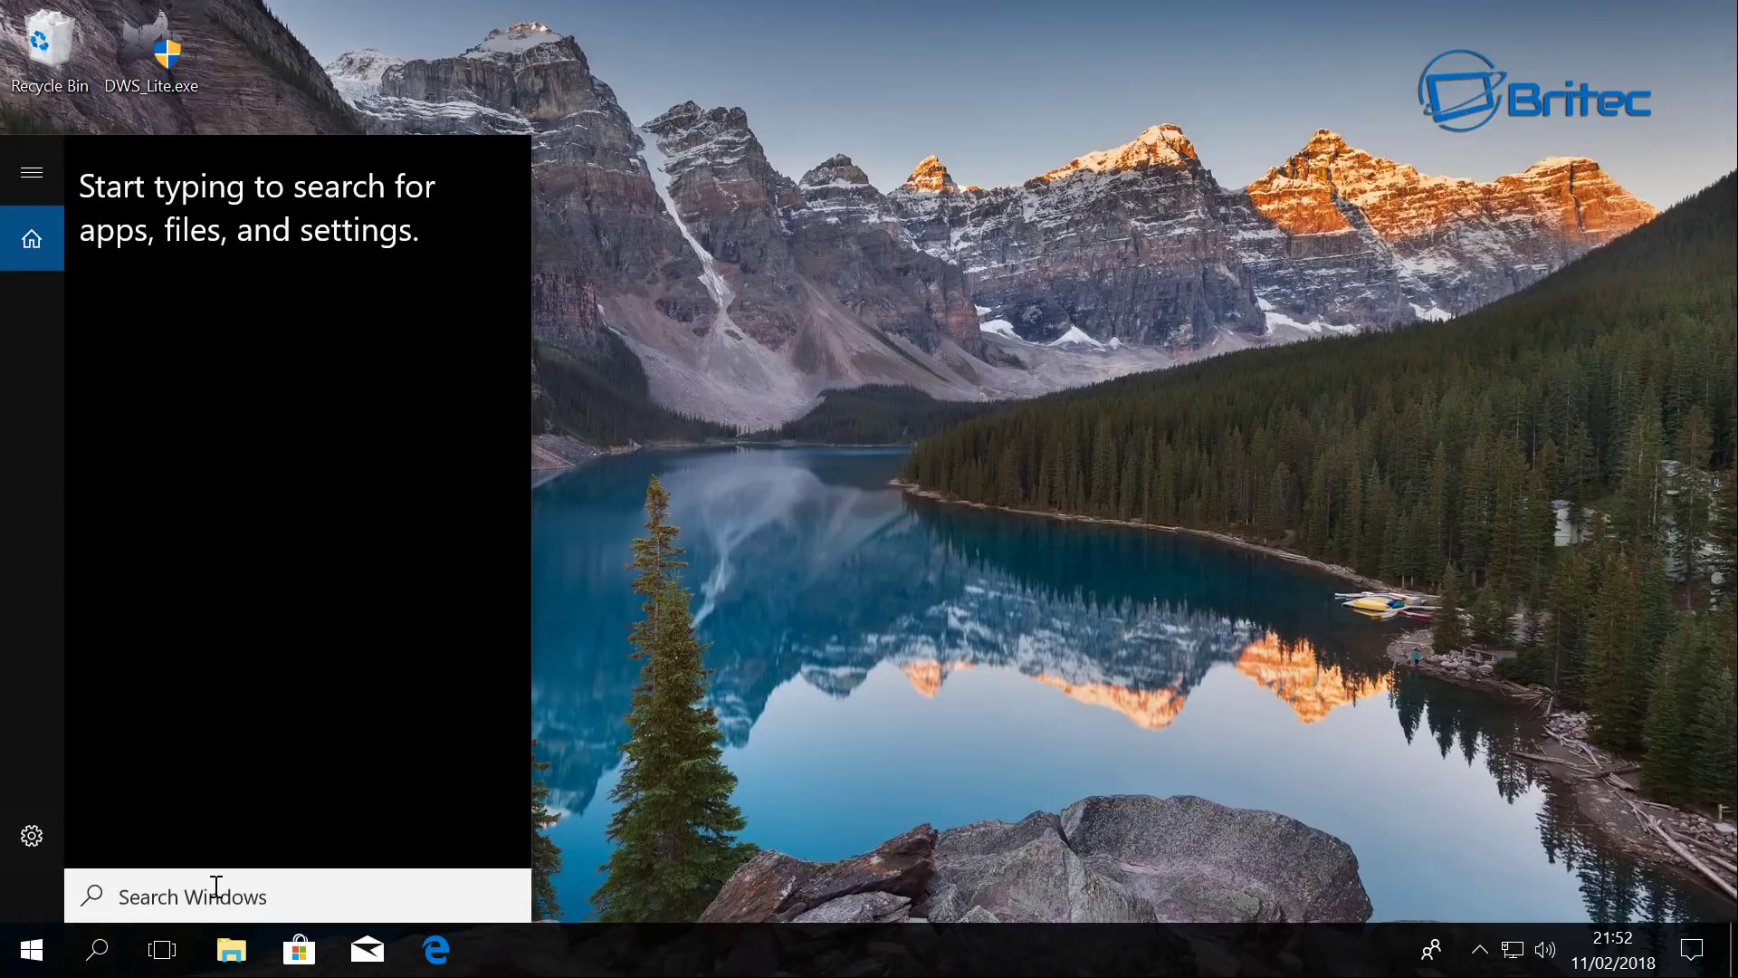
{"action": "type", "text": "file h"}
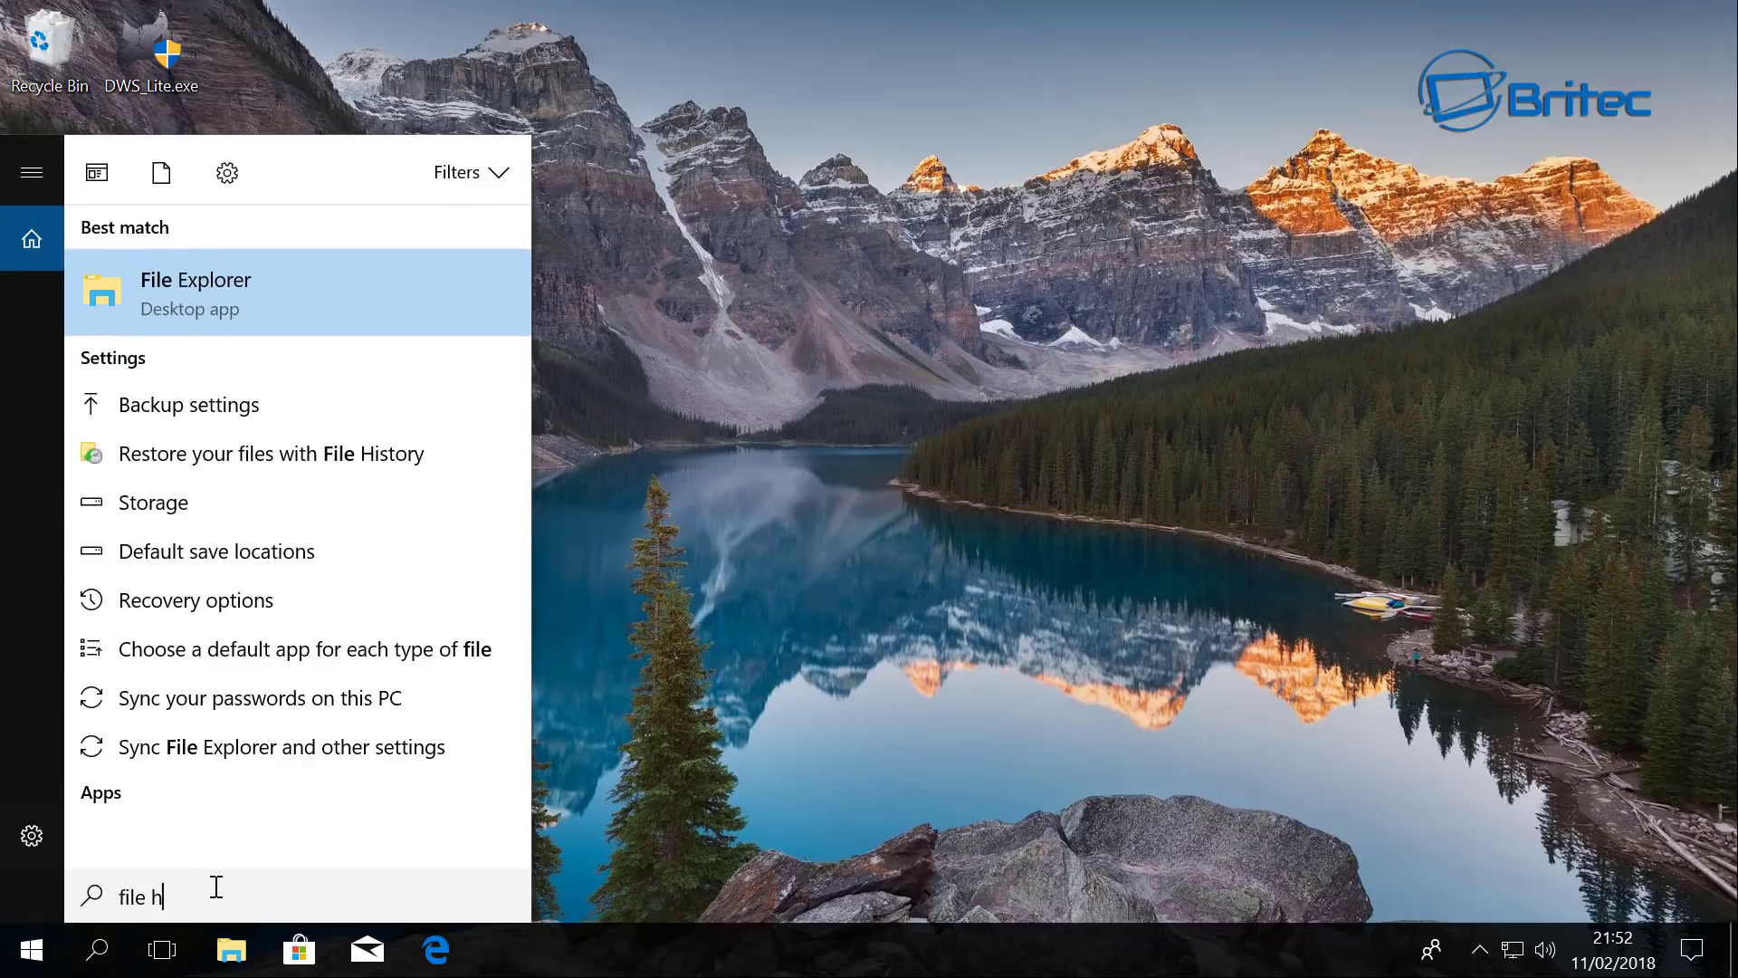
{"action": "type", "text": "istory"}
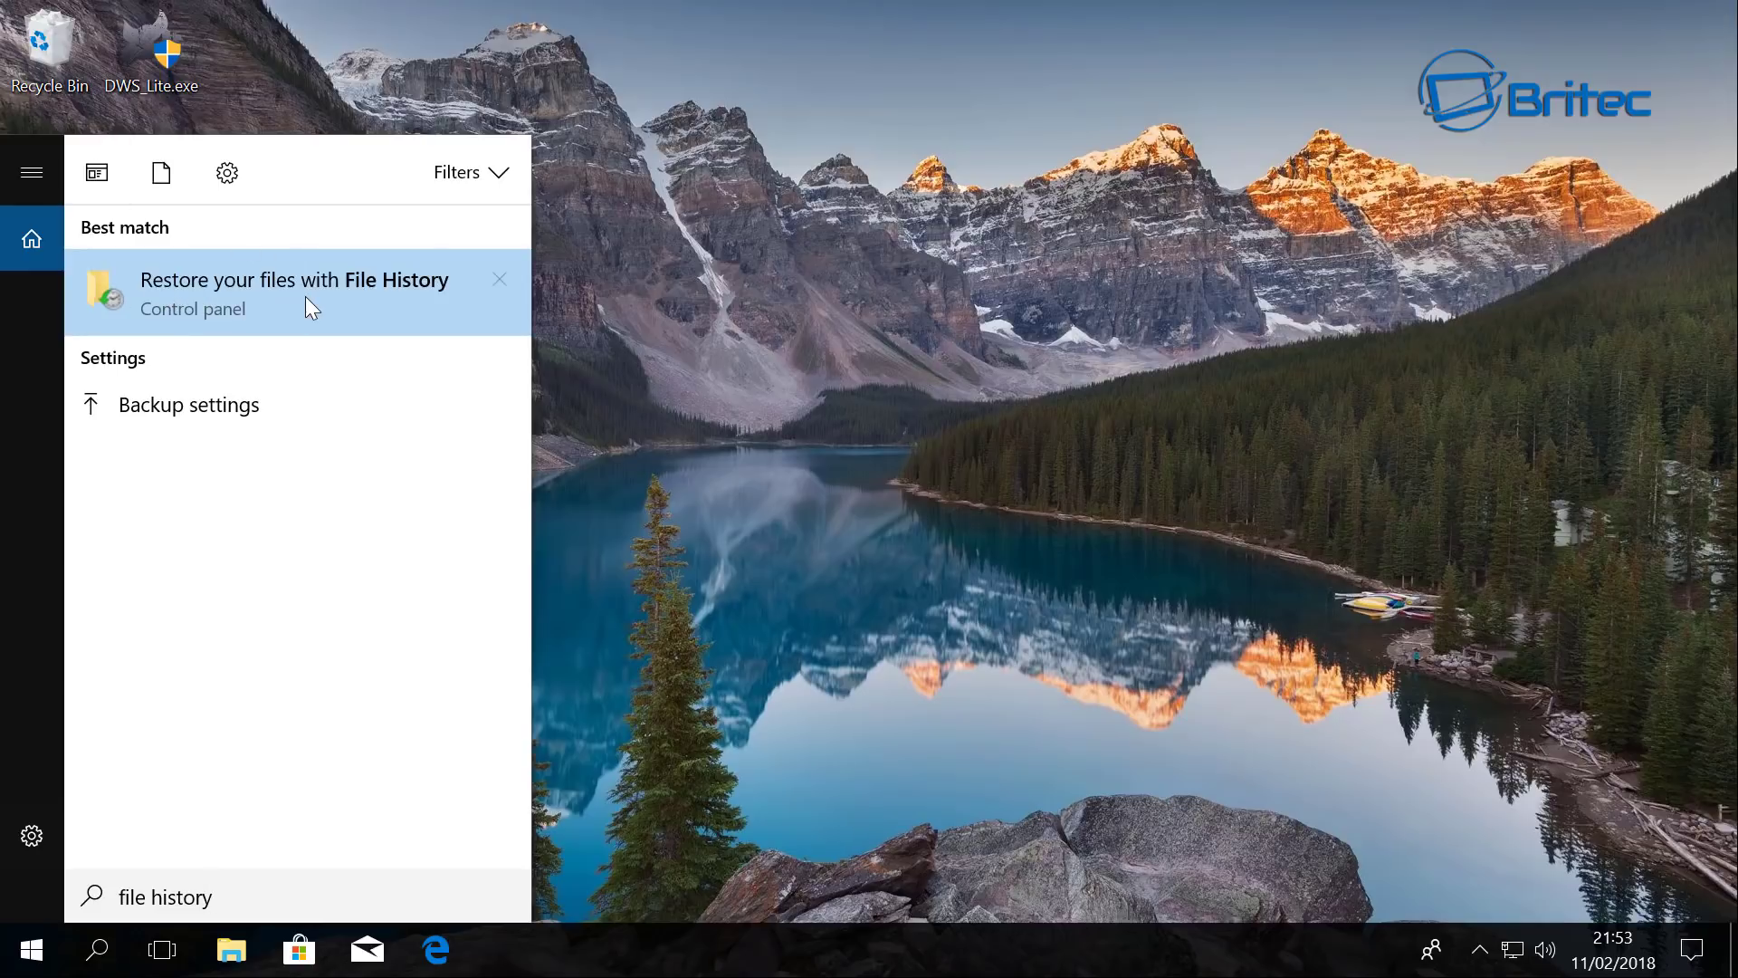
{"action": "left_click", "coordinate": [248, 292]}
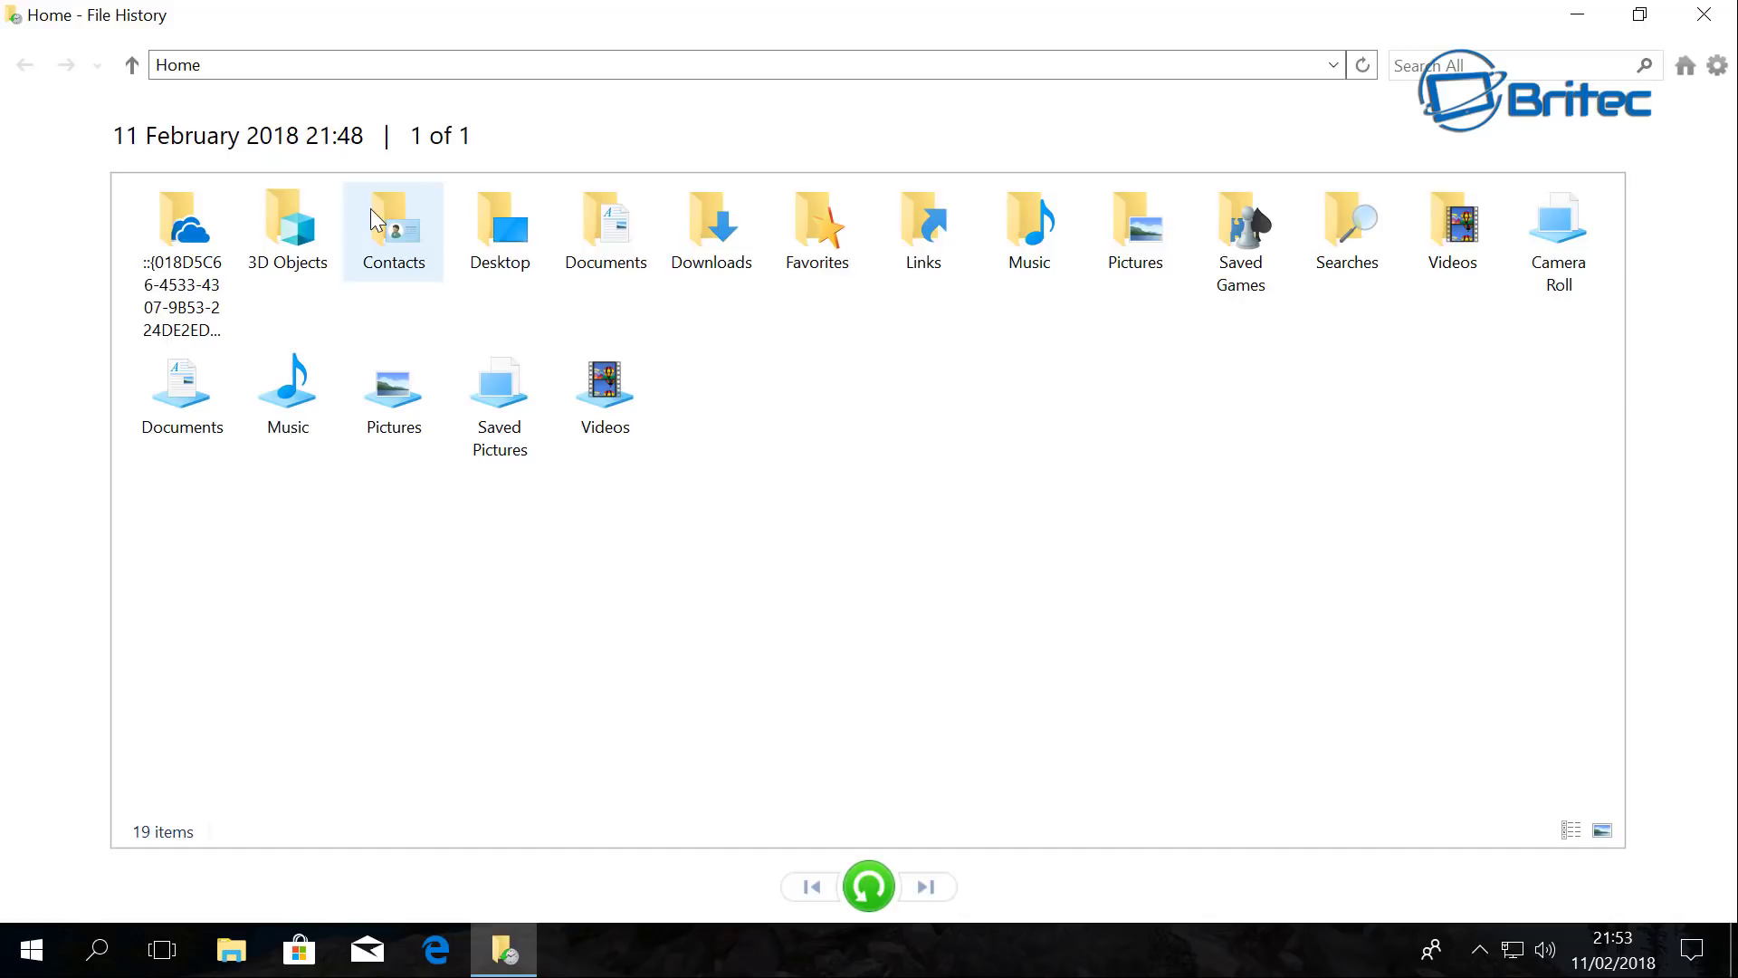
Restore 04149_mountainlake_1920x1080.jpg from the backed-up Desktop folder to its original location and close the restored folder and File History.
{"action": "double_click", "coordinate": [504, 258]}
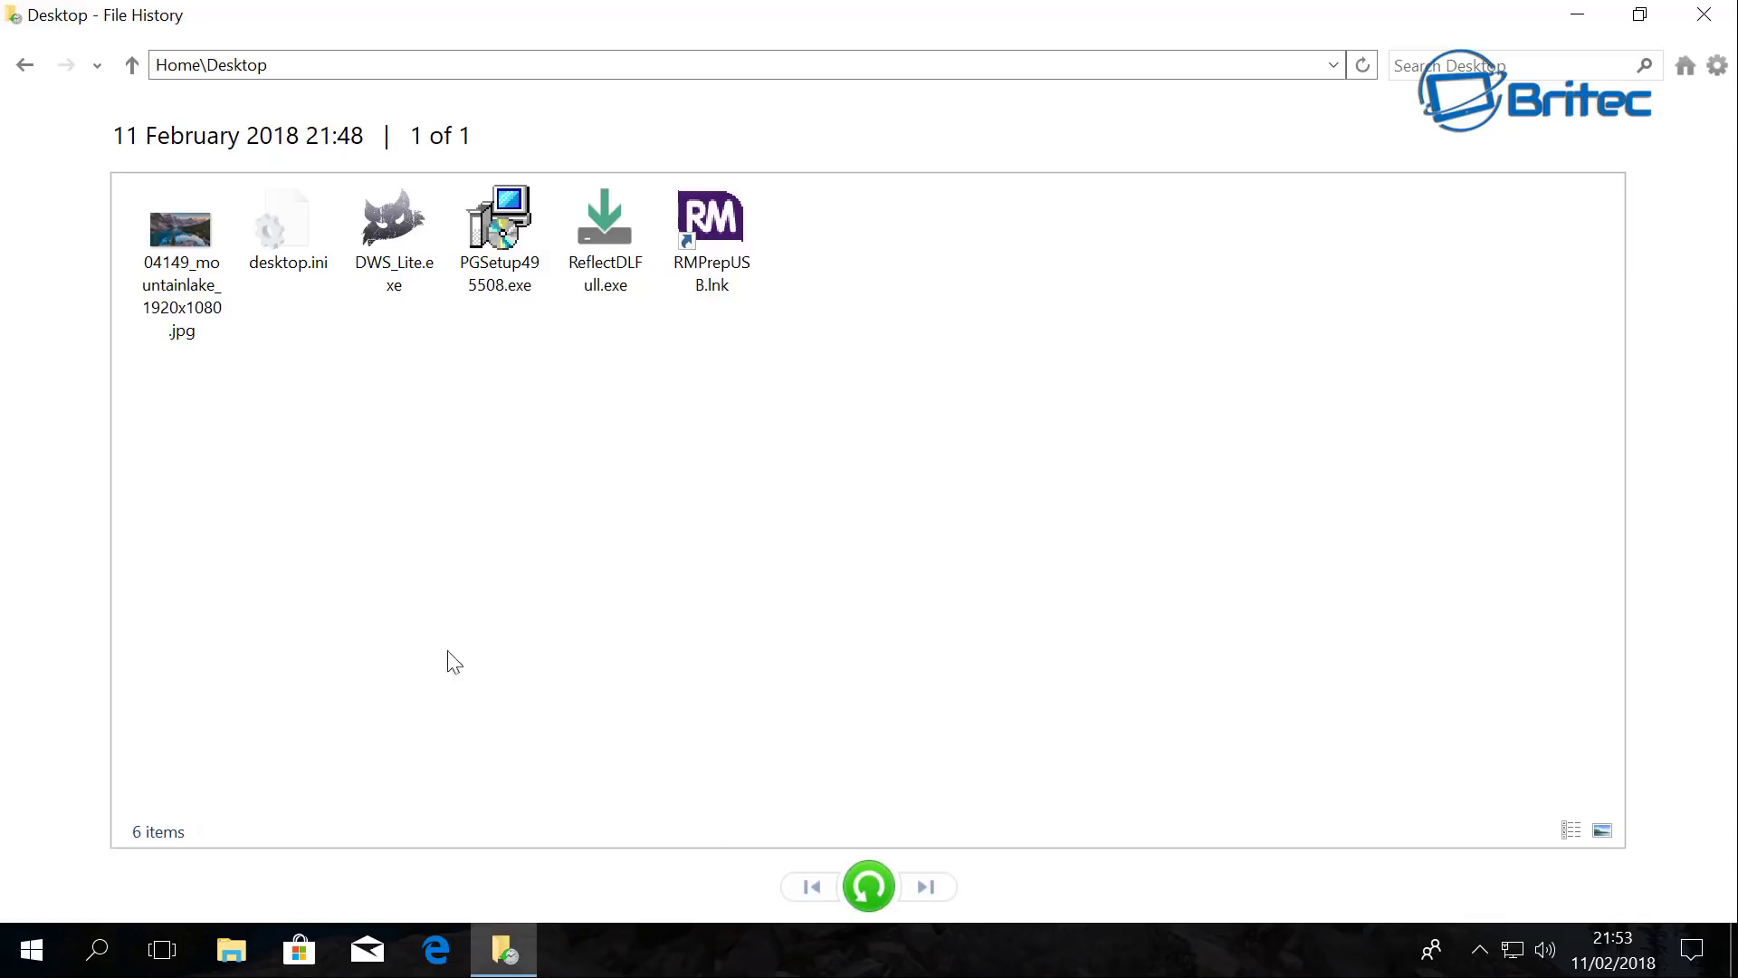
{"action": "left_click", "coordinate": [188, 254]}
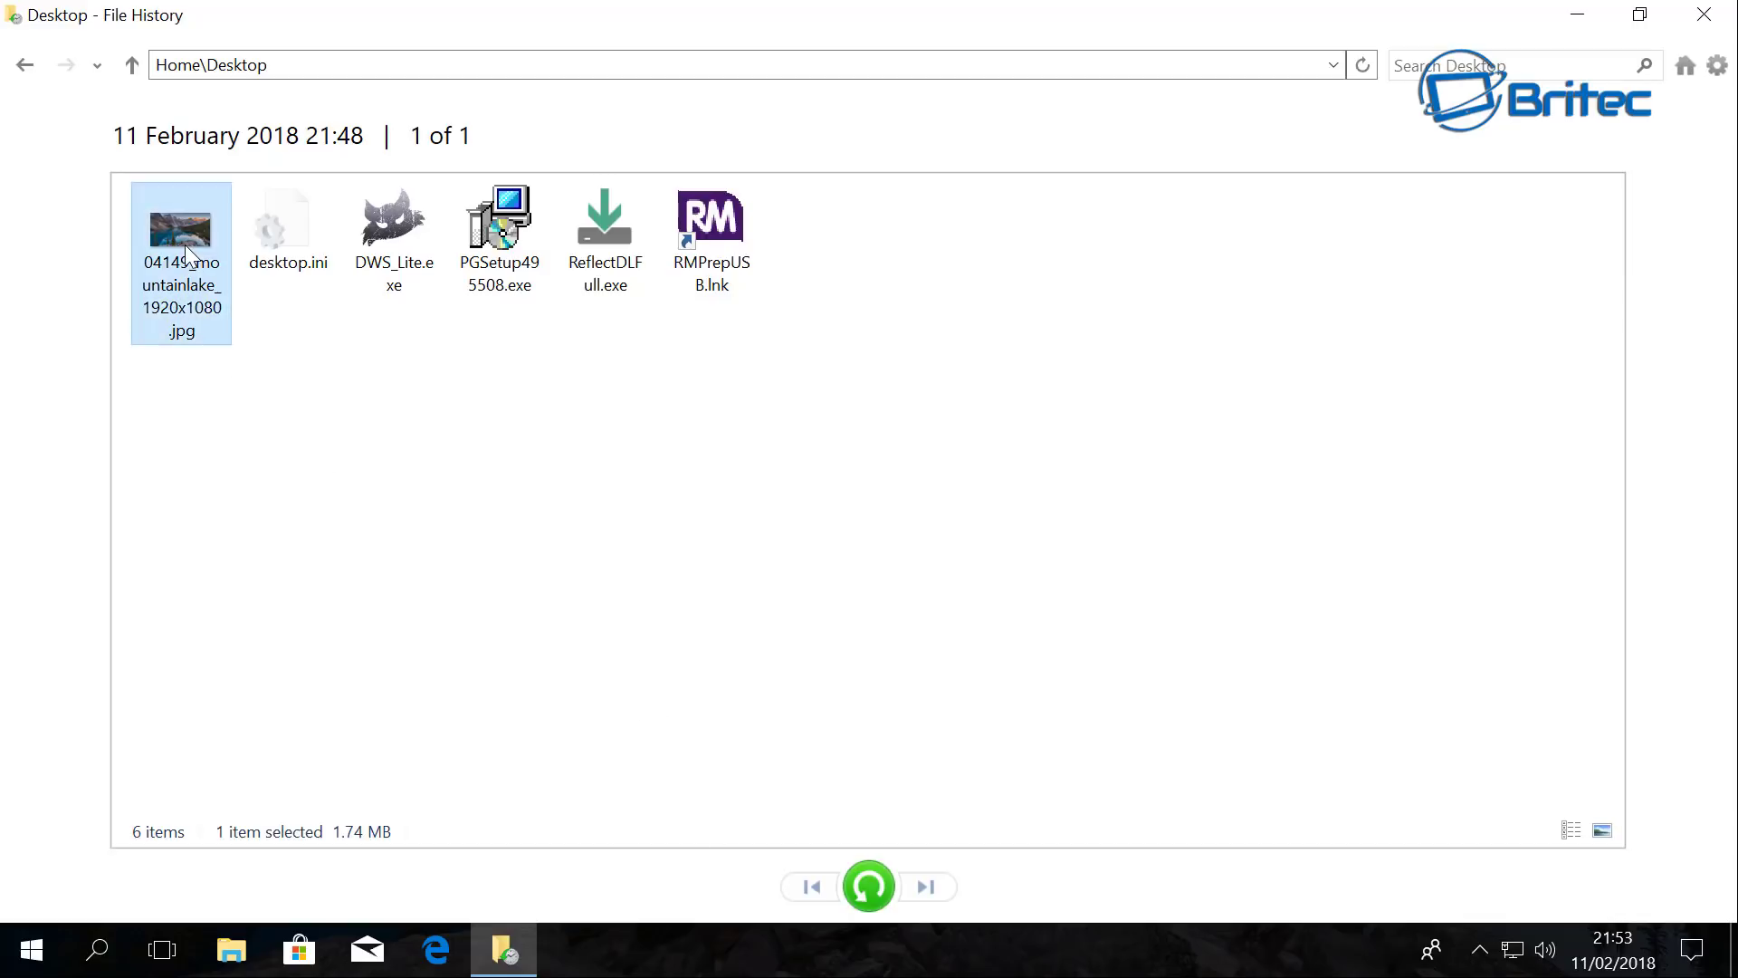
{"action": "left_click", "coordinate": [871, 886]}
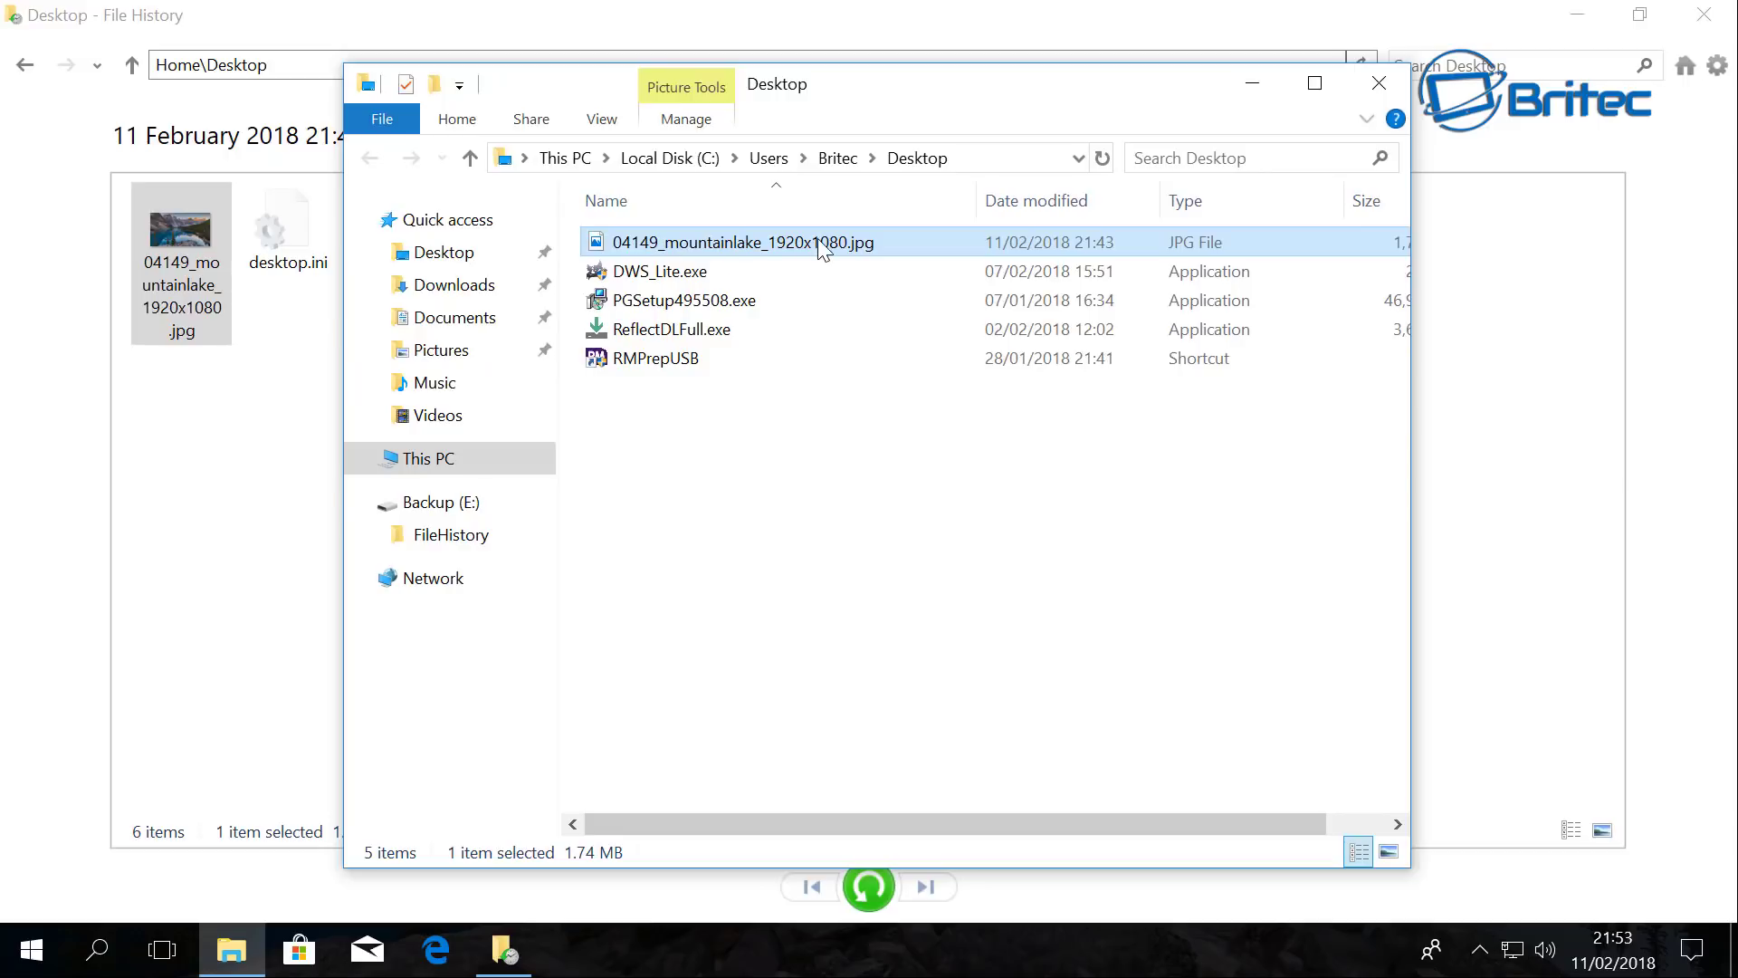
{"action": "left_click", "coordinate": [1379, 83]}
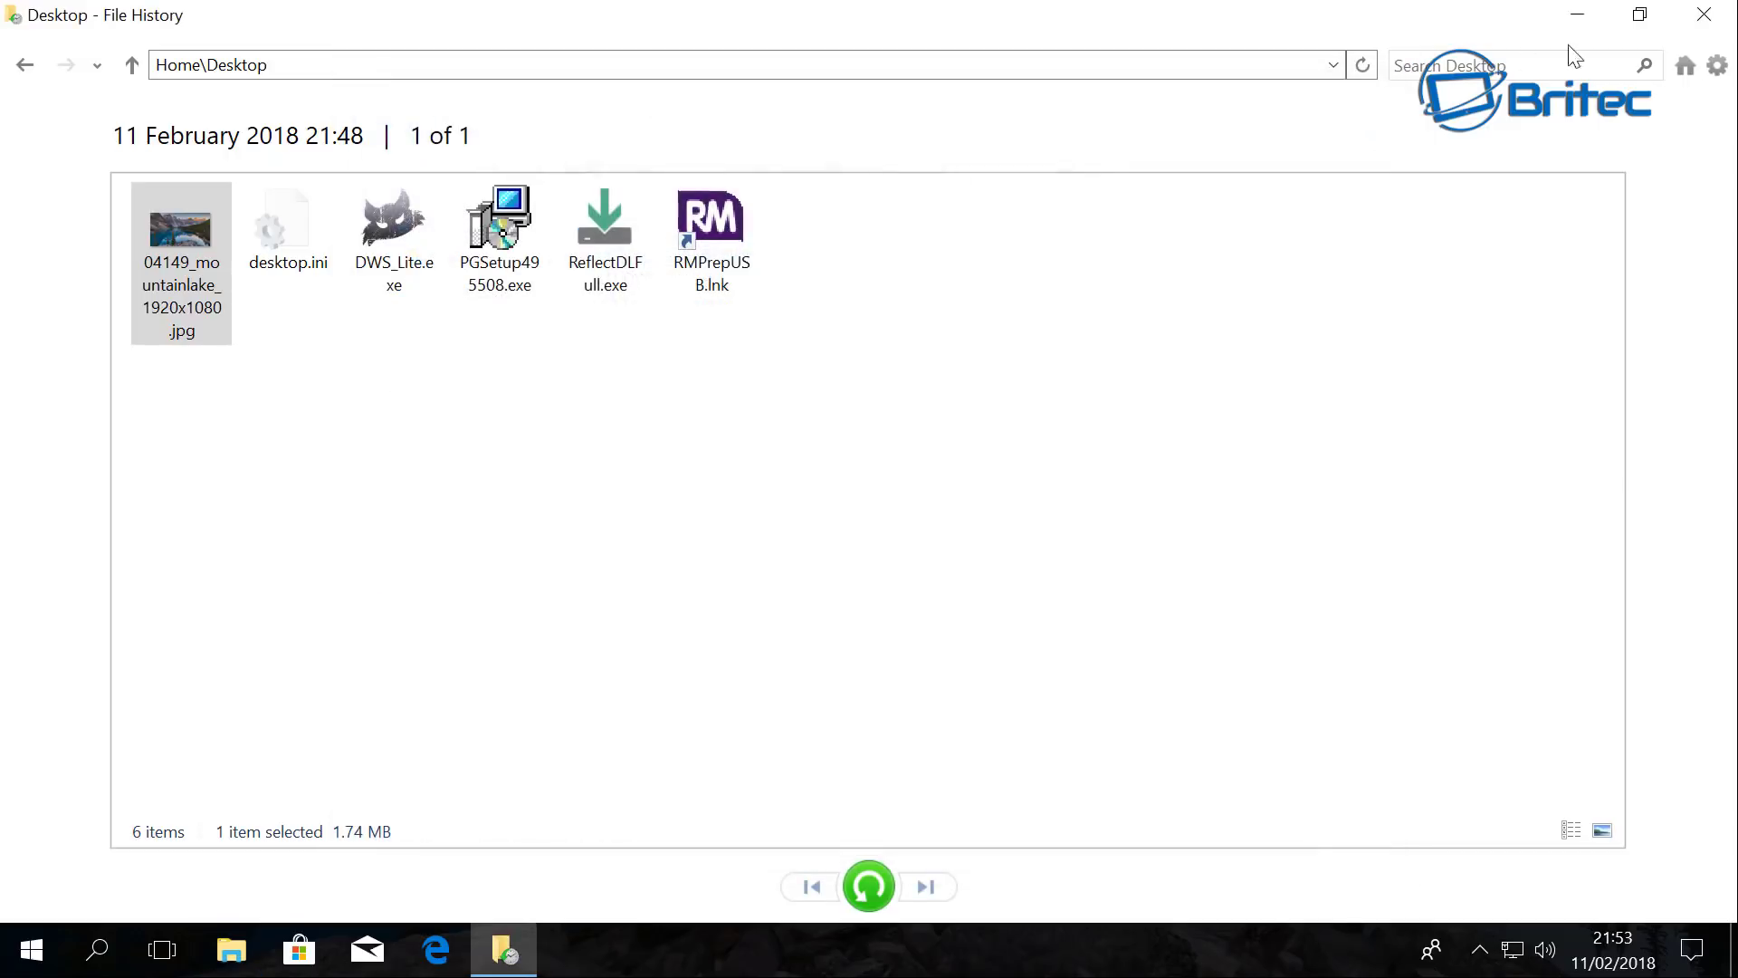
{"action": "left_click", "coordinate": [1707, 27]}
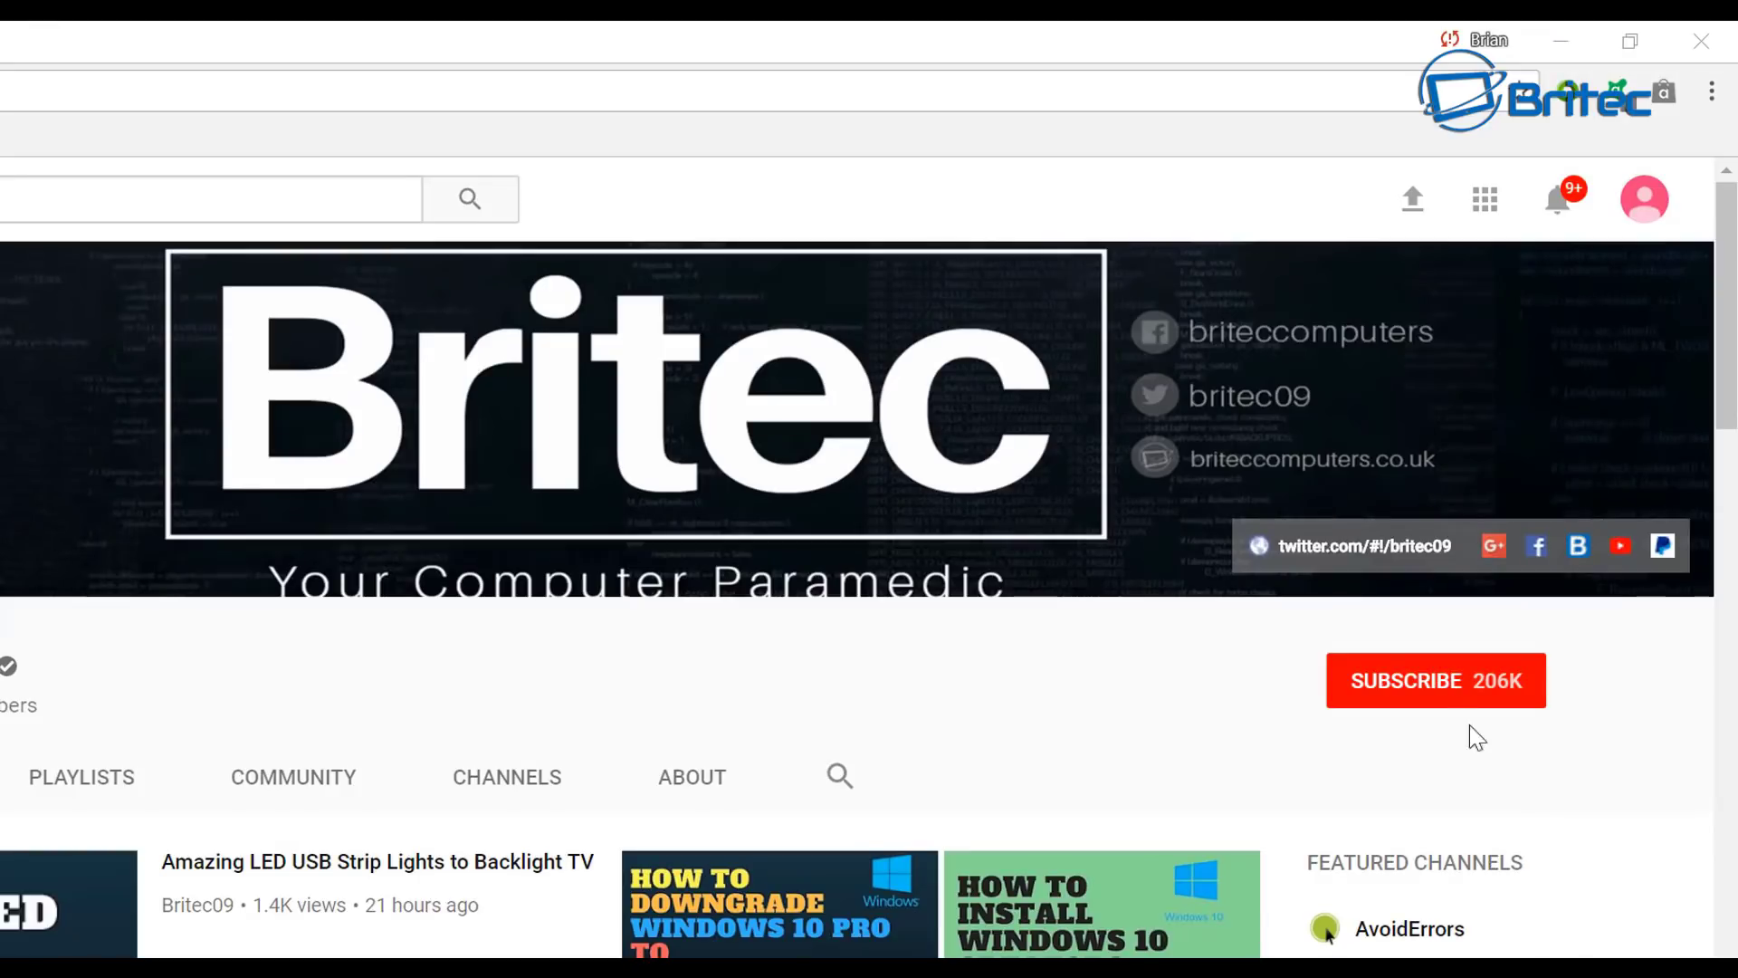
Switch to the Britec channel page on YouTube in the browser and subscribe to it.
{"action": "left_click", "coordinate": [1455, 699]}
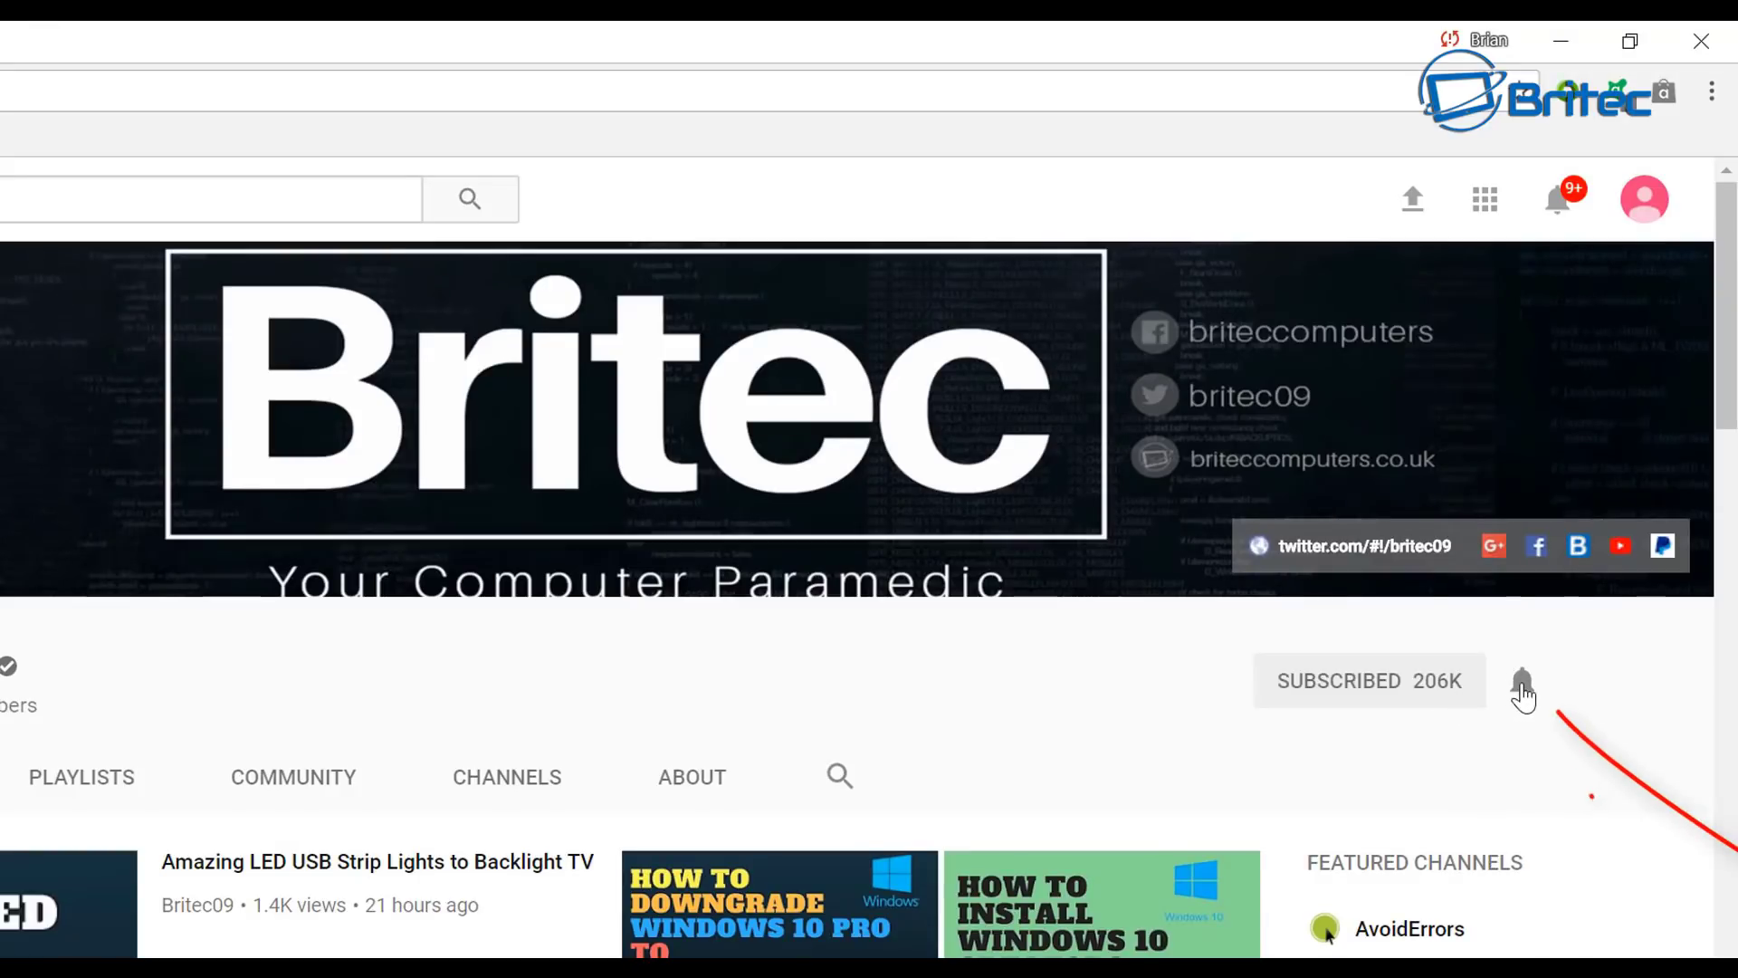